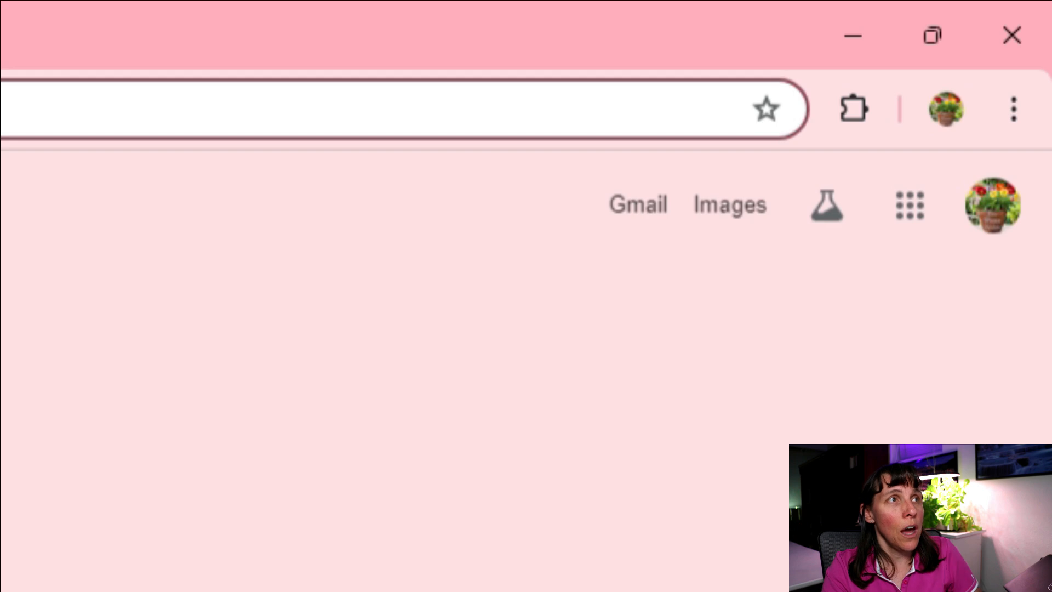
Load google.com in Chrome and open the signed-in account panel.
click(601, 102)
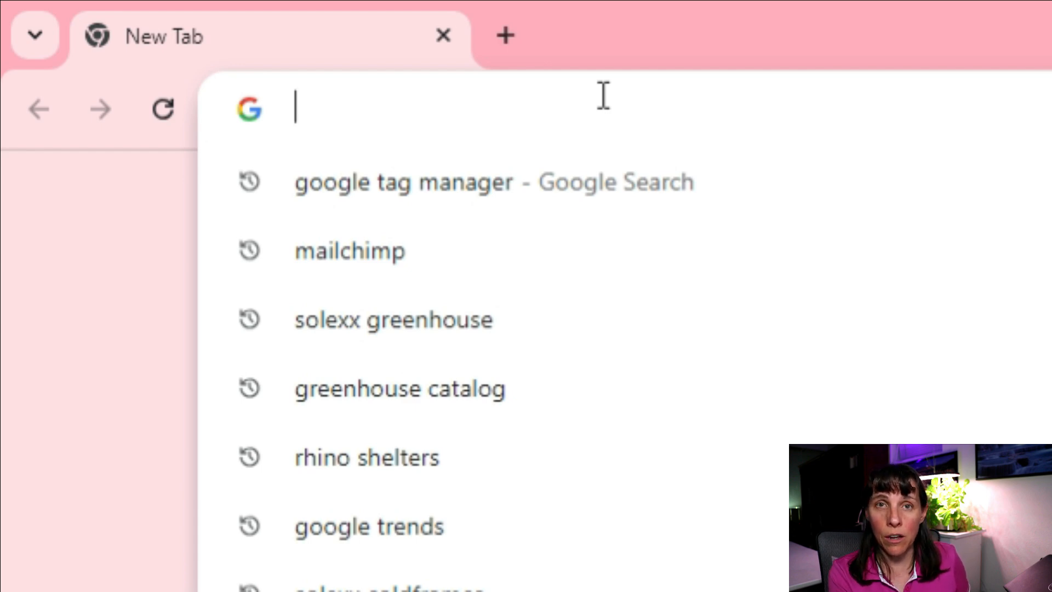
text(google.com)
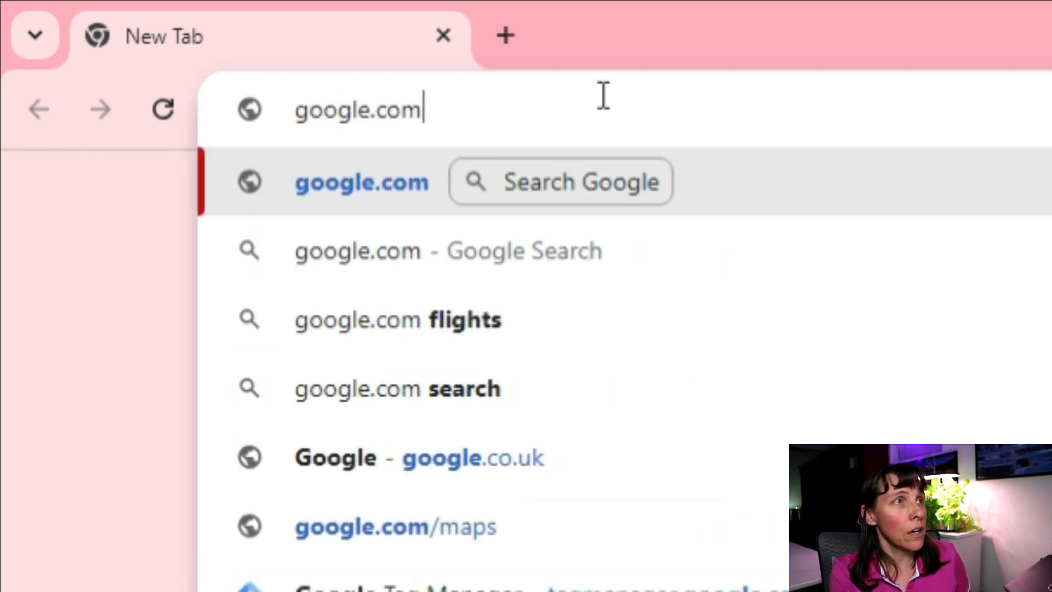
key(Return)
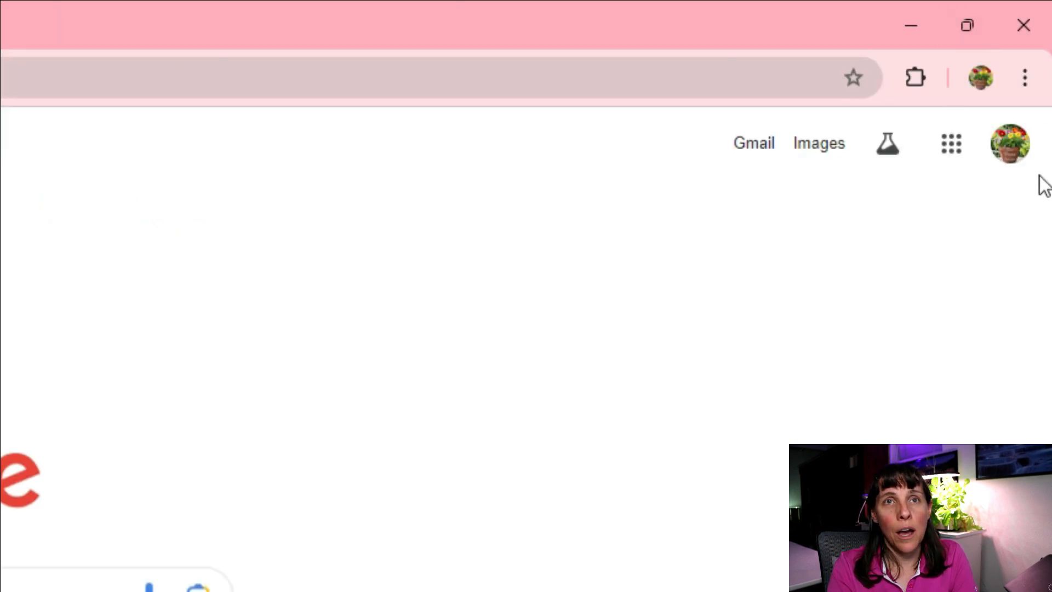
click(1013, 162)
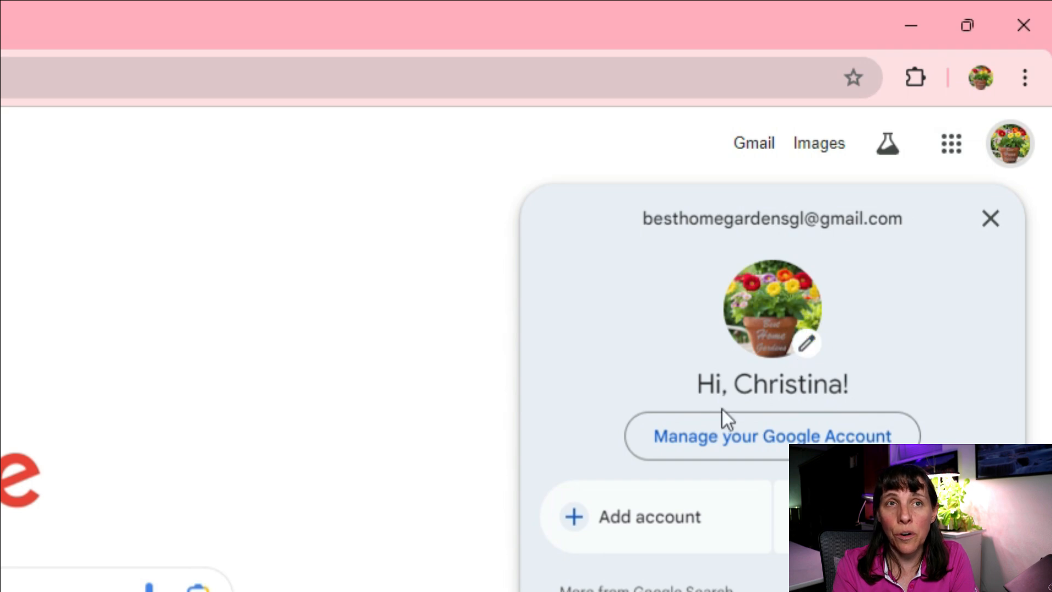
Choose Add account and enter the new account's Gmail address, correcting the typo.
click(637, 515)
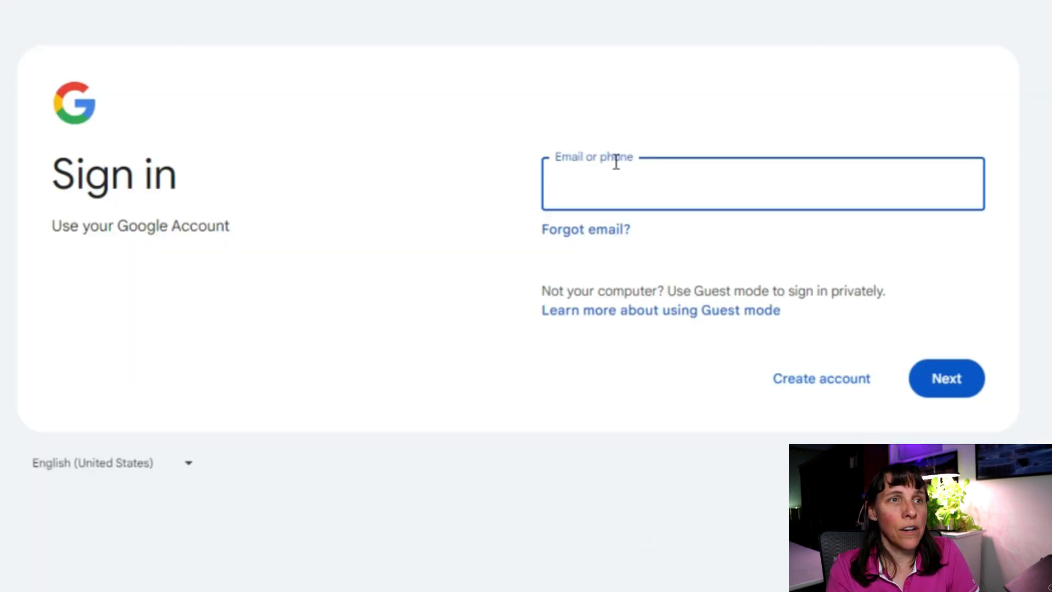
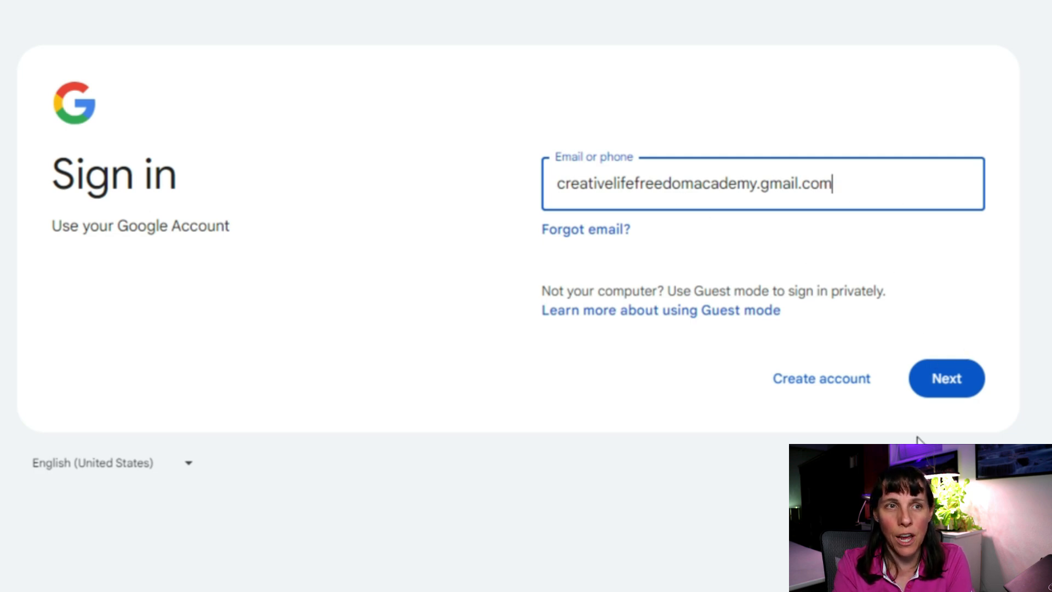
Open the Create account dropdown to see the personal, child and work/business options.
click(815, 381)
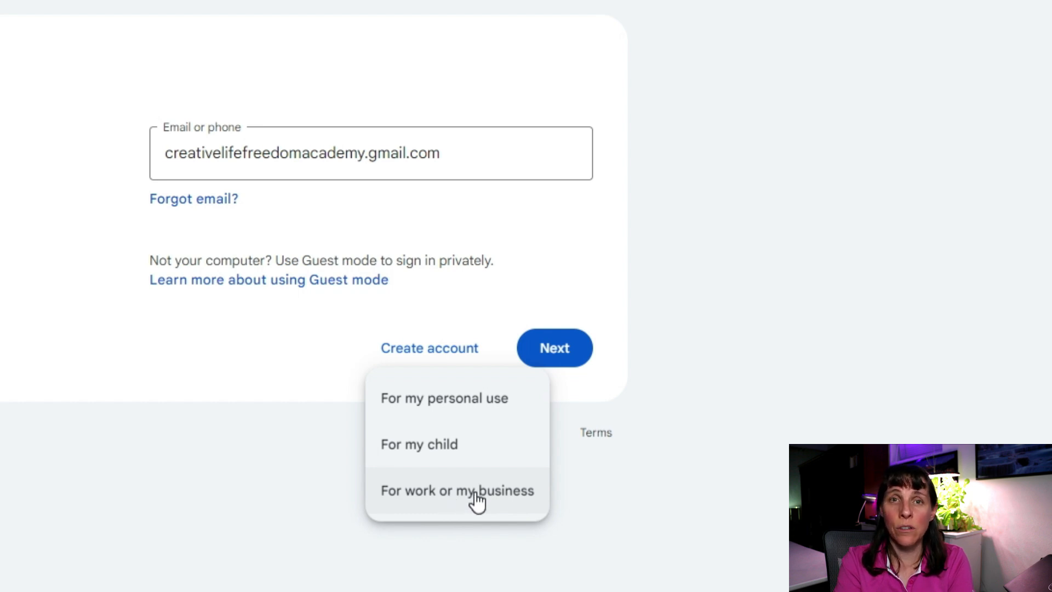
Choose For my personal use, enter the first and last name, and continue with Next.
click(442, 415)
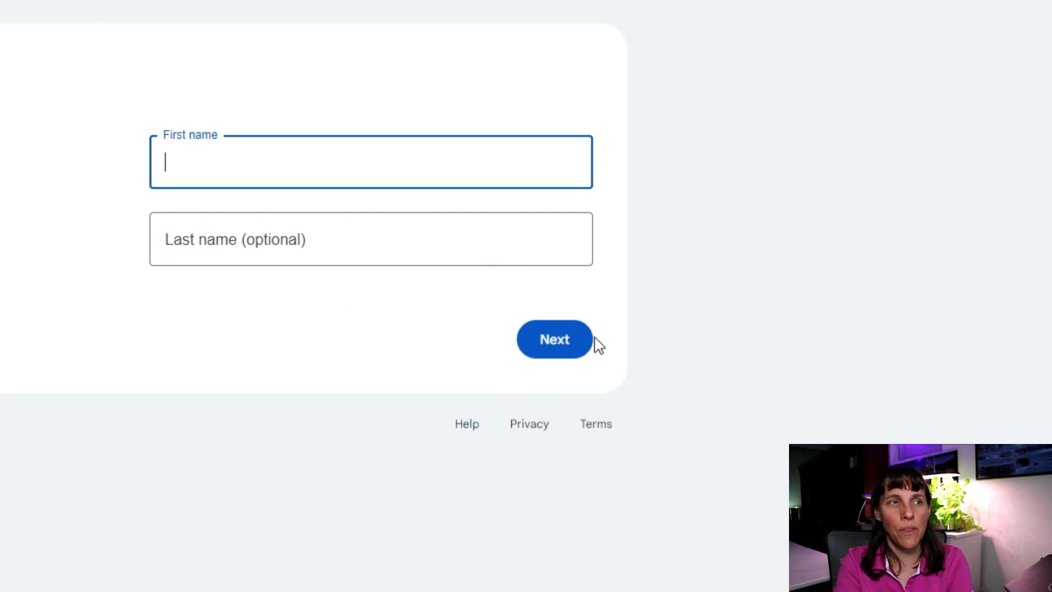
key(Tab)
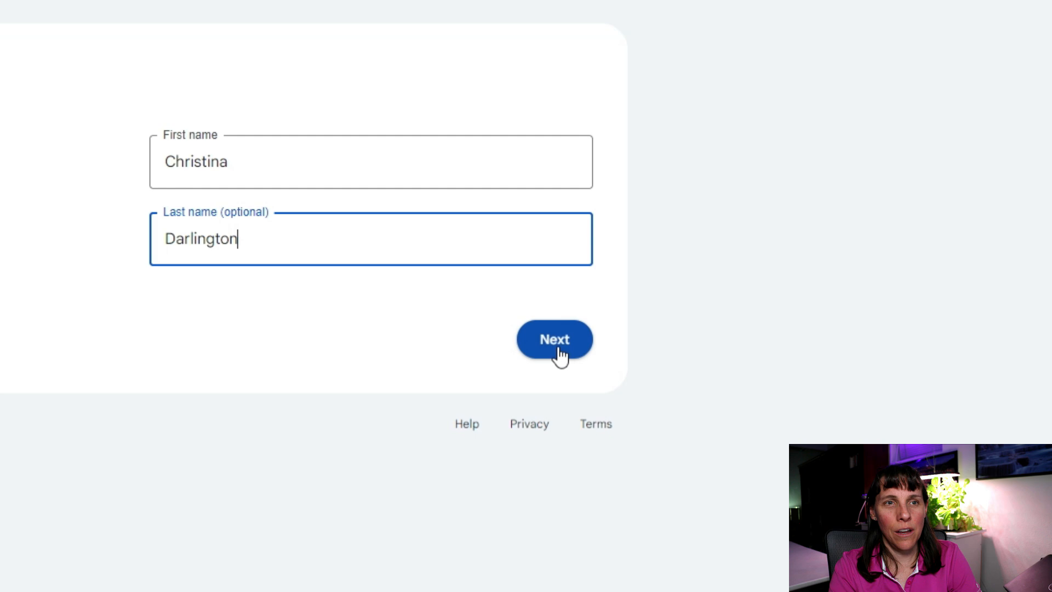
click(560, 351)
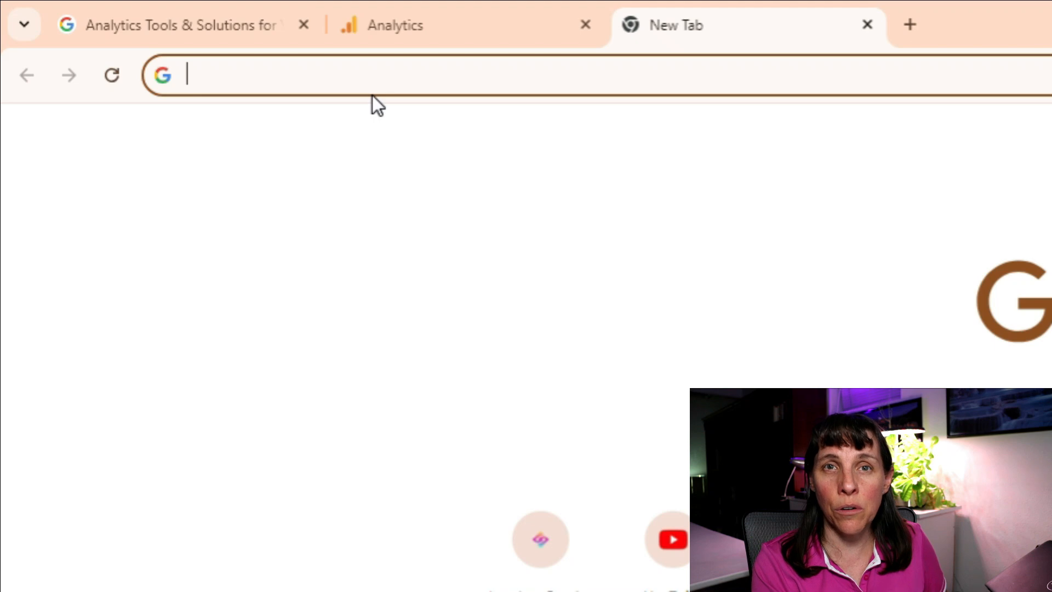
Load analytics.google.com in the new tab.
text(sms)
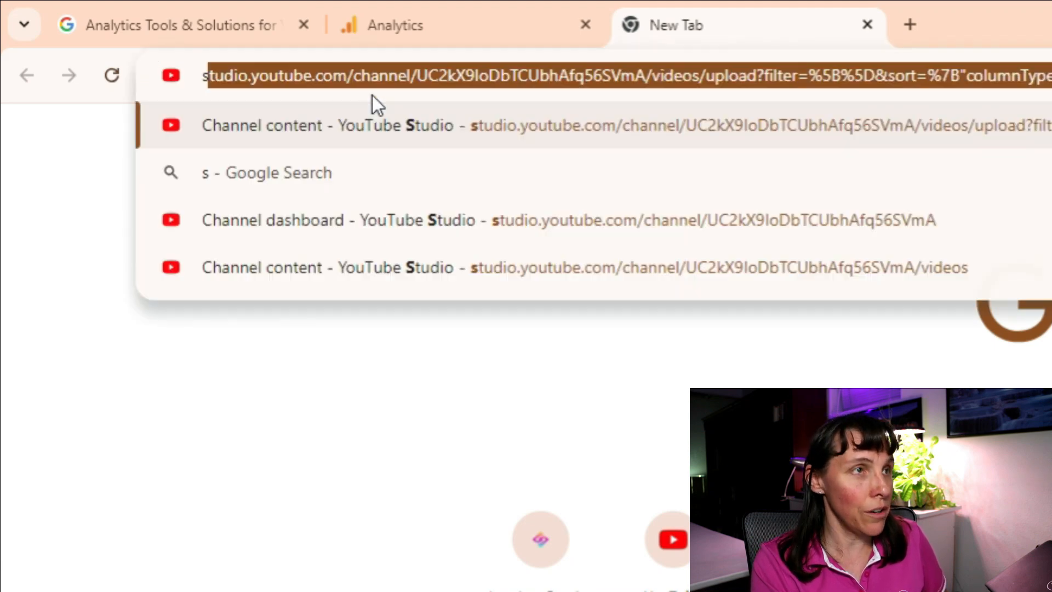
key(BackSpace)
key(BackSpace)
key(BackSpace)
text(analy)
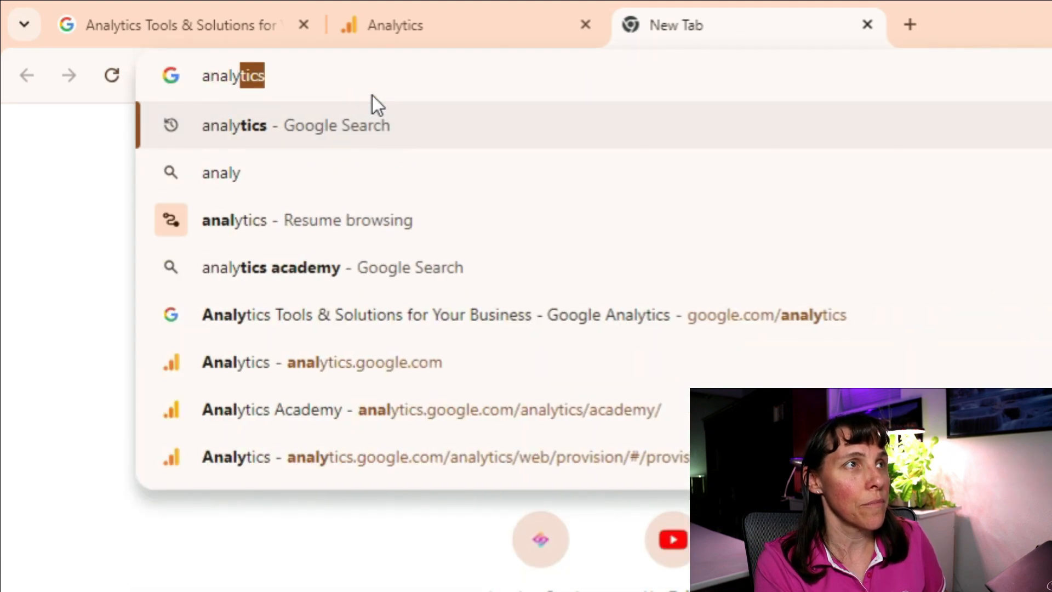
text(tics.go)
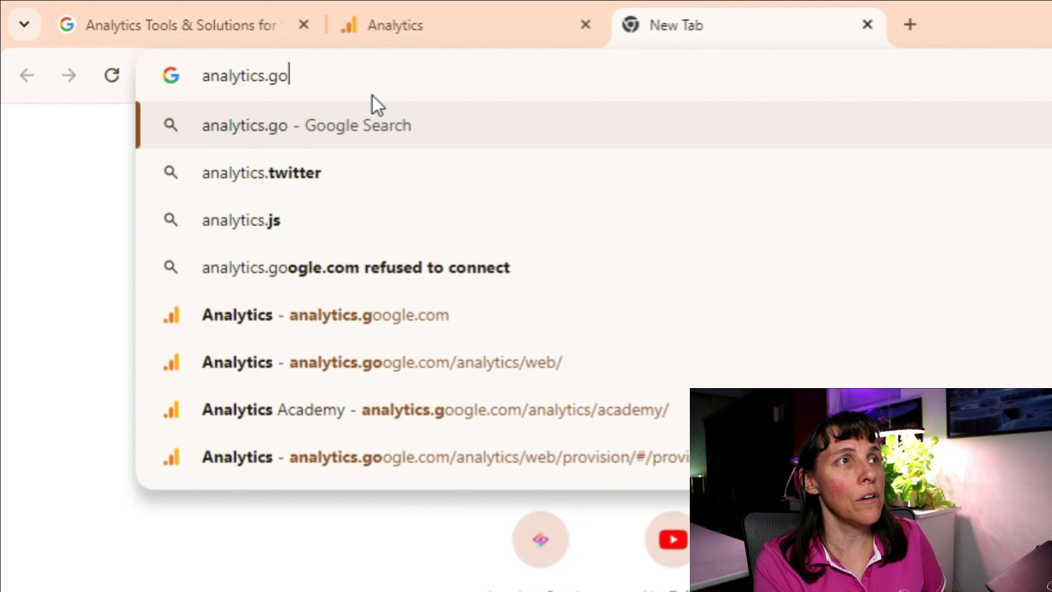
text(ogle.com)
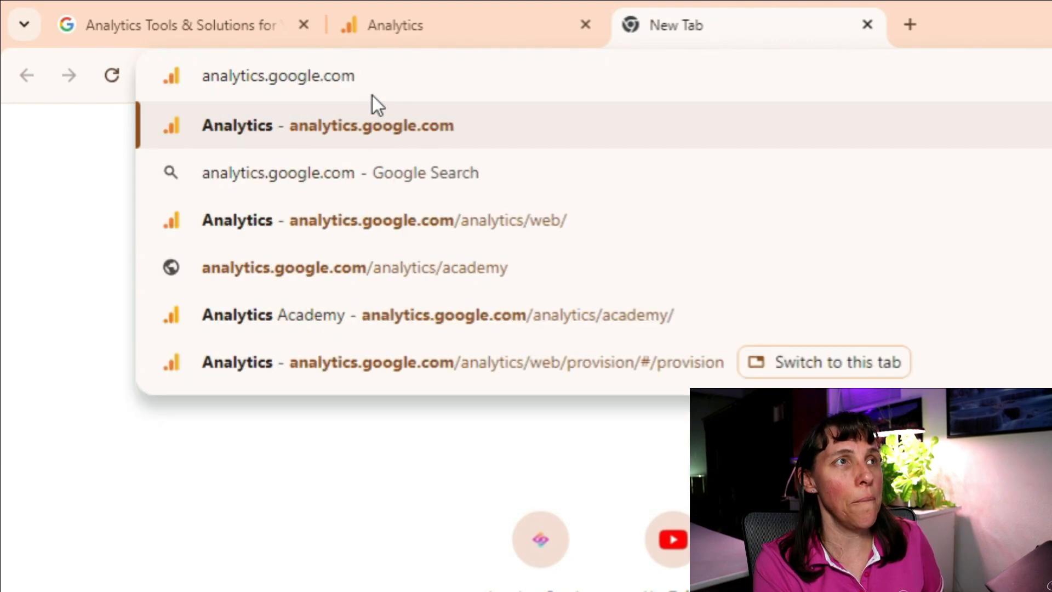
key(Return)
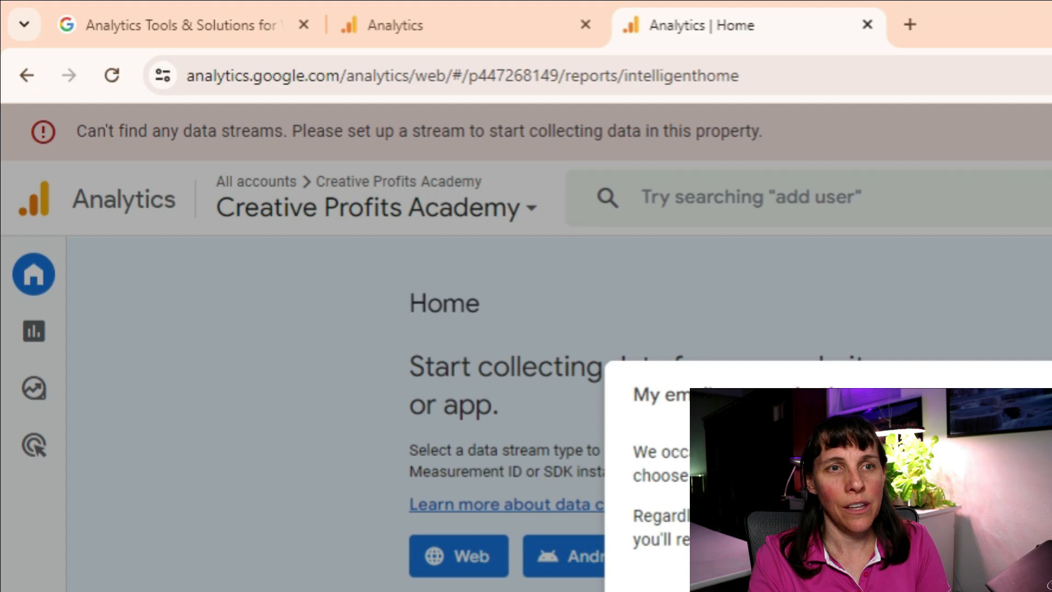
Dismiss the pop-up dialogs and choose Web as the data stream platform.
key(Escape)
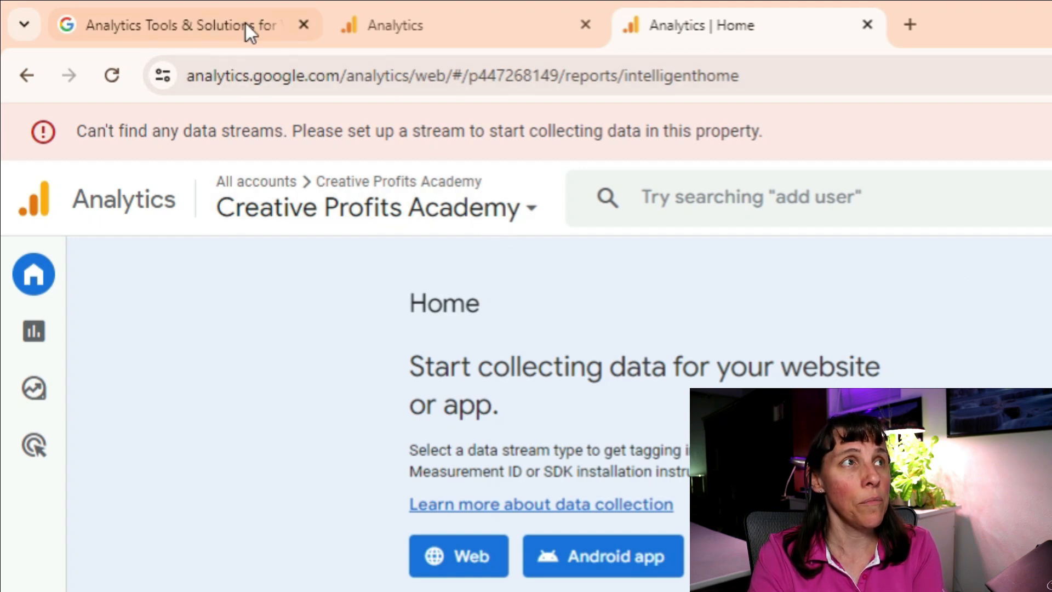
click(183, 24)
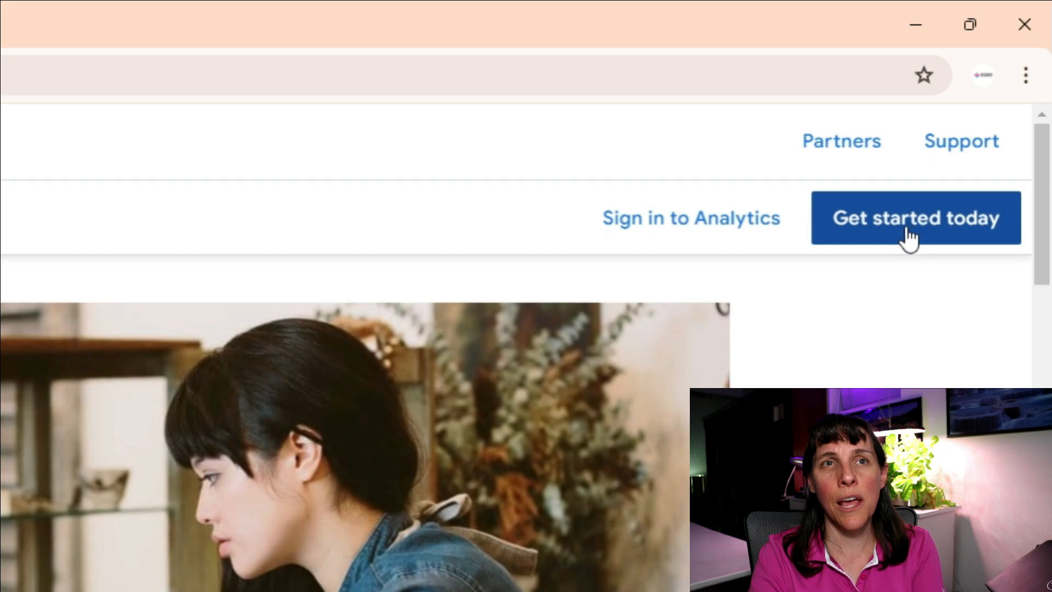
click(869, 218)
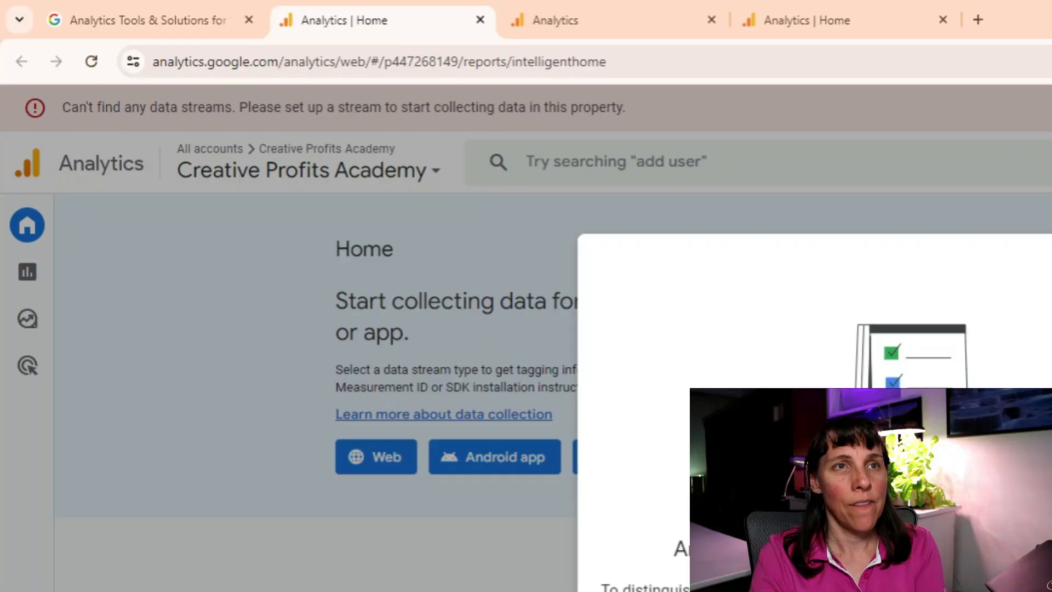
key(Escape)
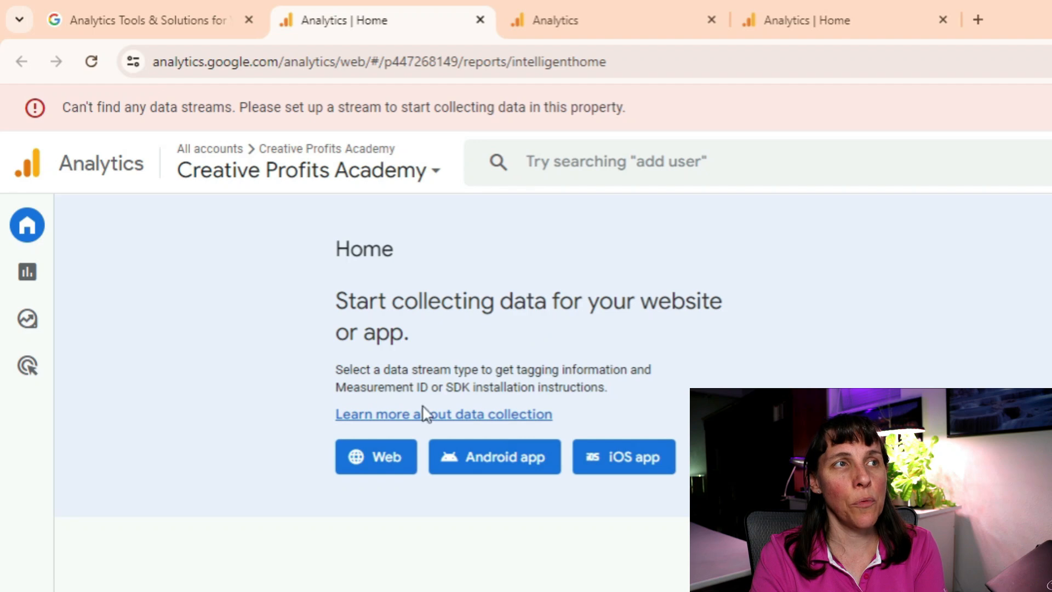
click(381, 468)
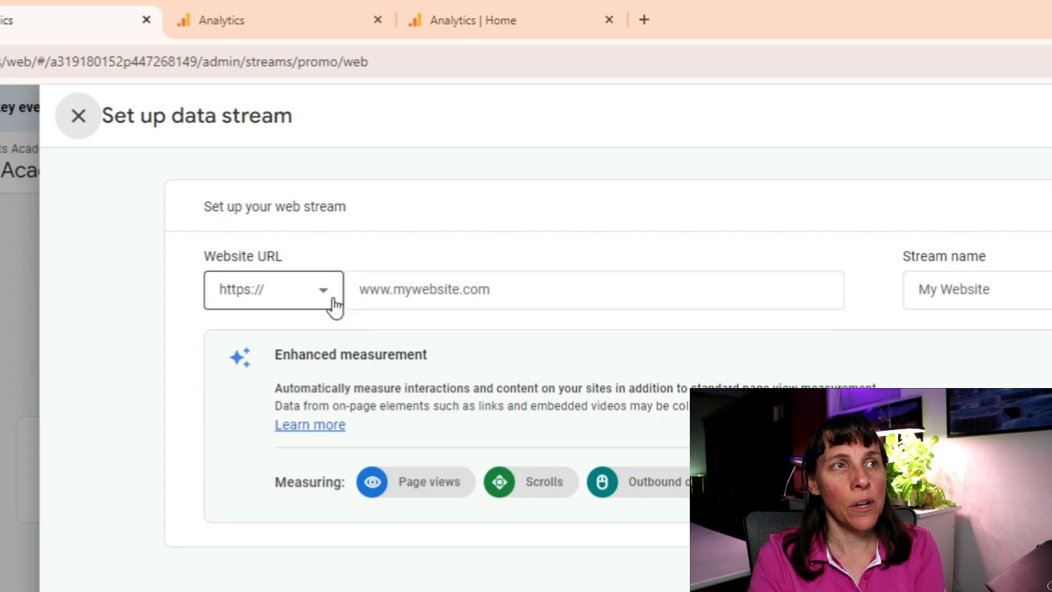
click(362, 289)
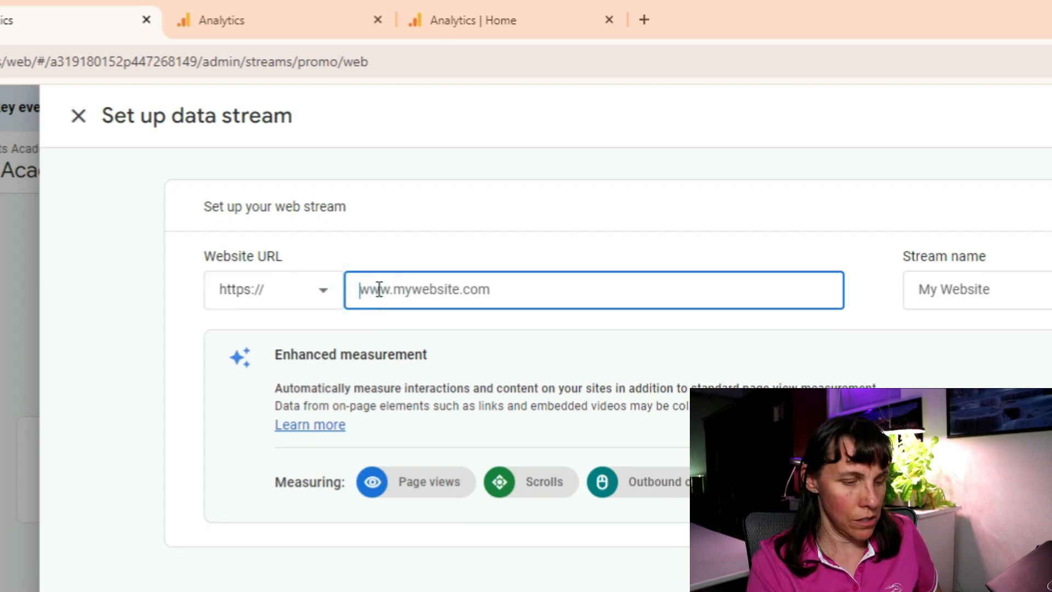
text(www.)
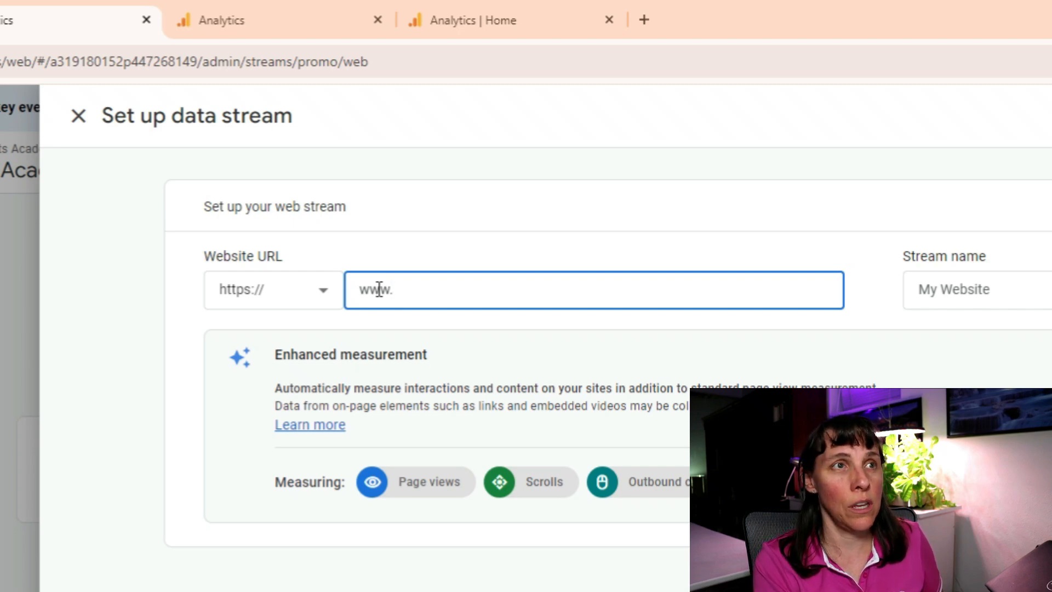
text(creative)
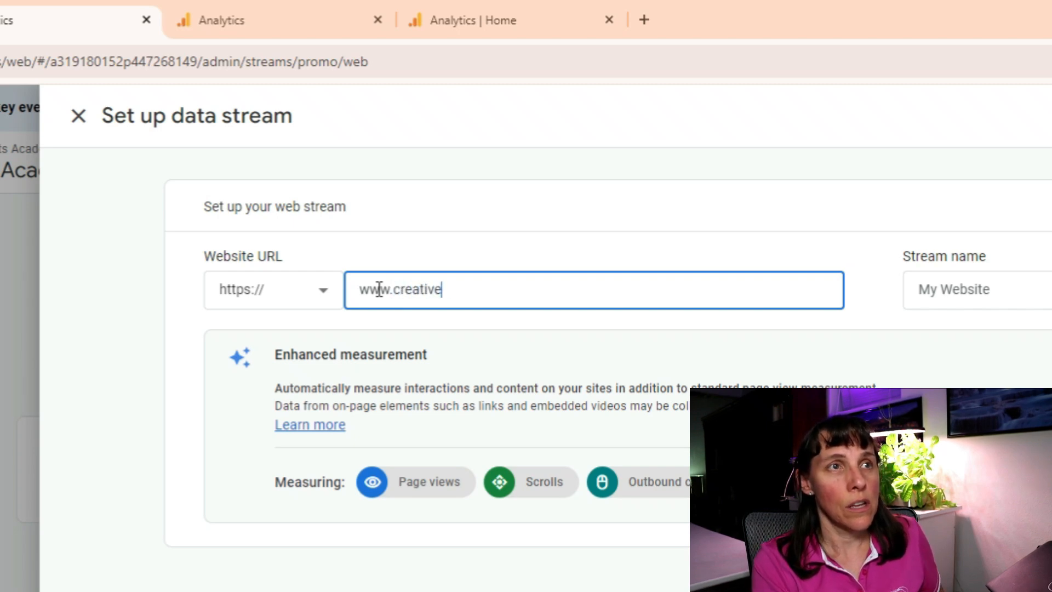
text(profitsacad)
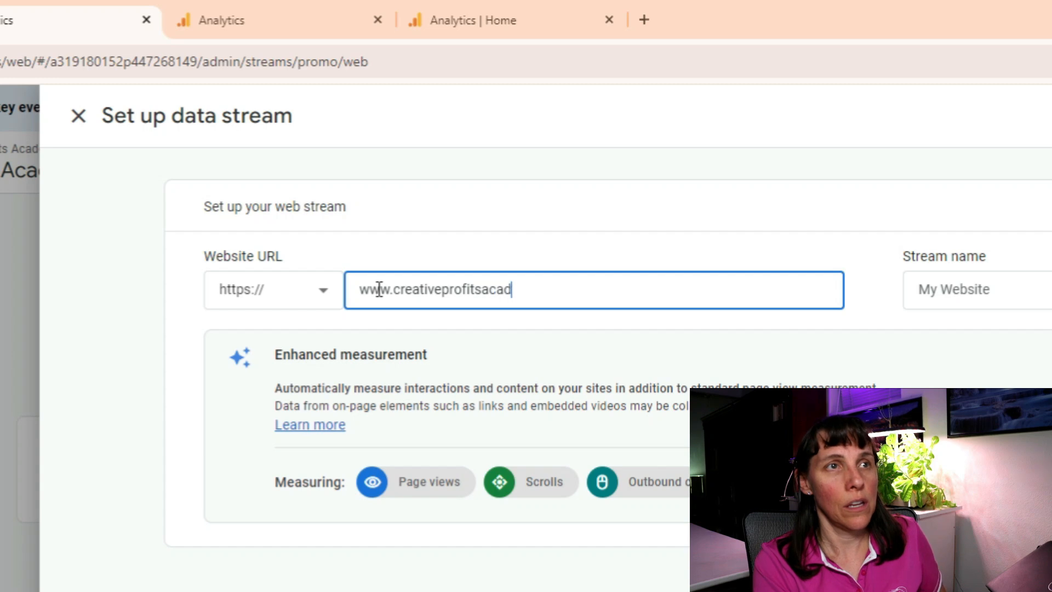
text(emy.com)
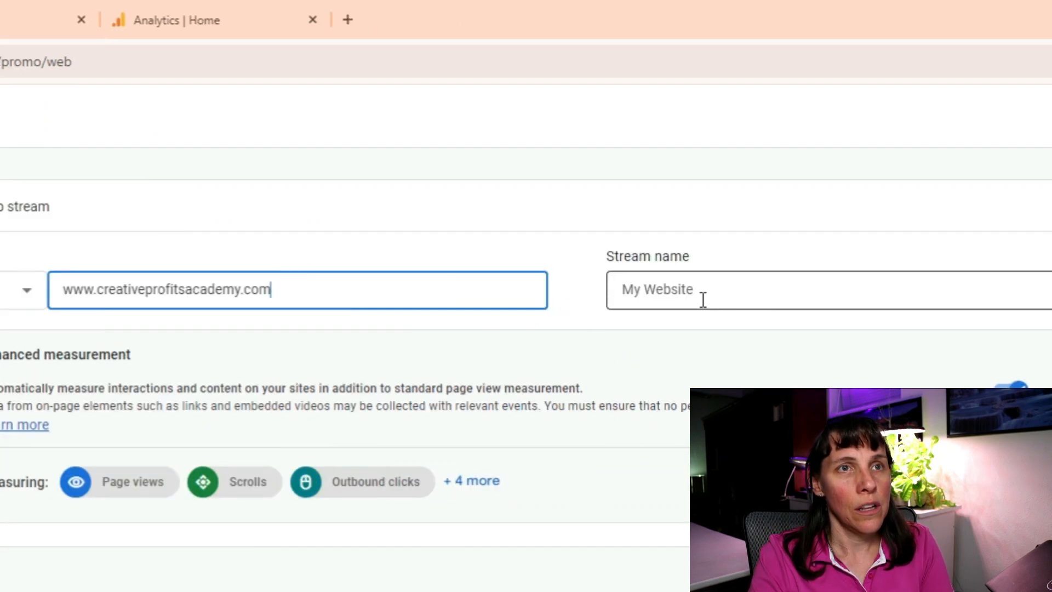
click(1013, 289)
click(713, 287)
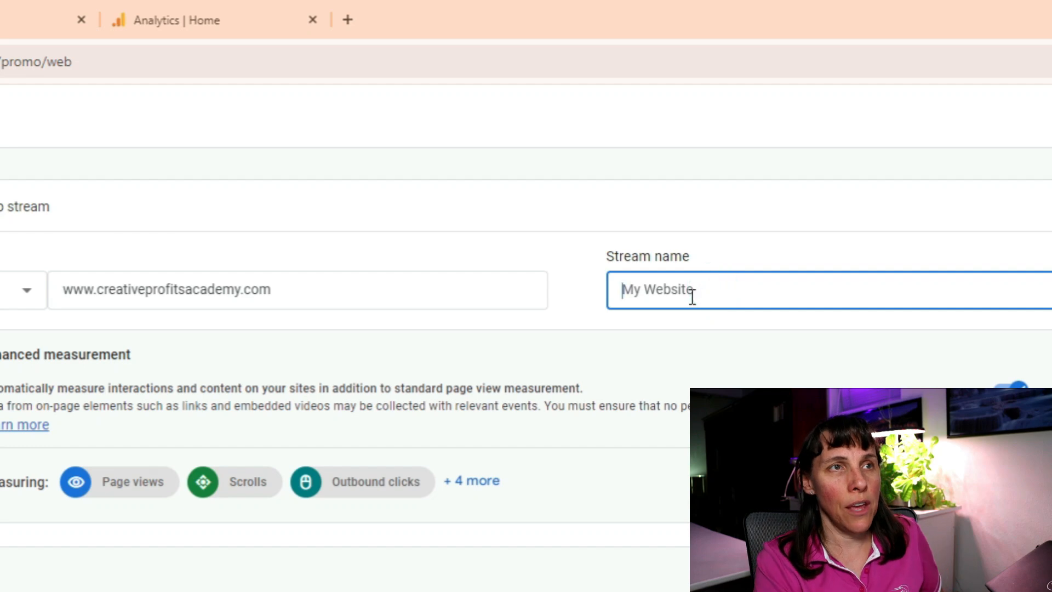
text(C)
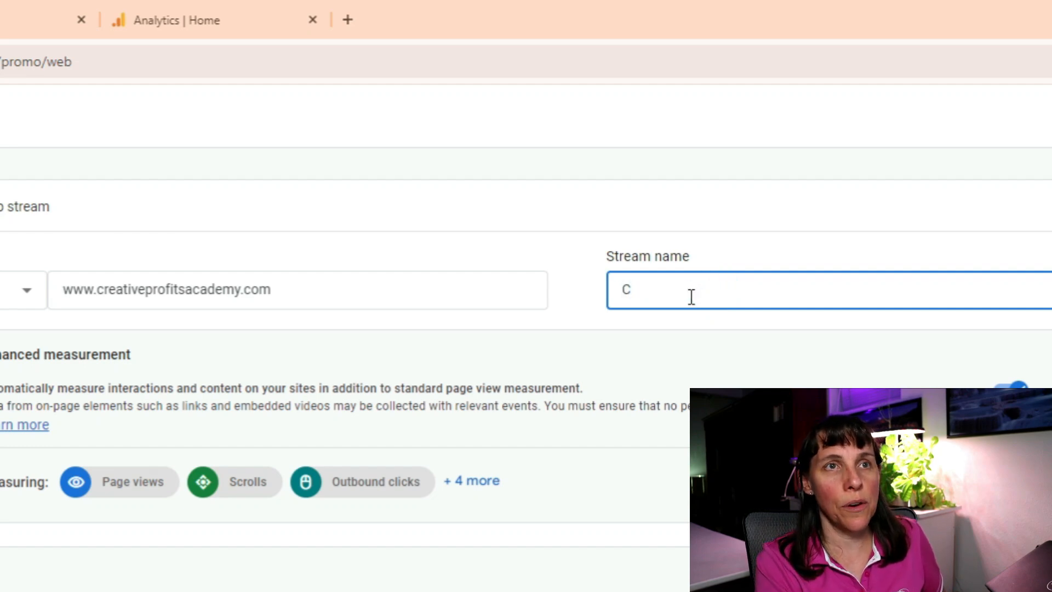
text(reative Profits Academy)
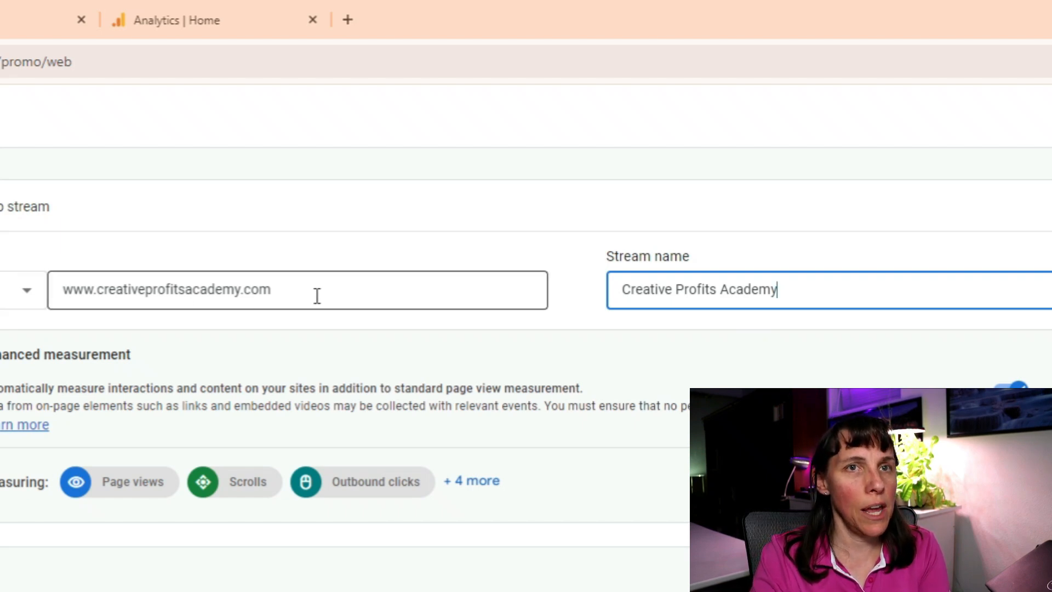
click(916, 153)
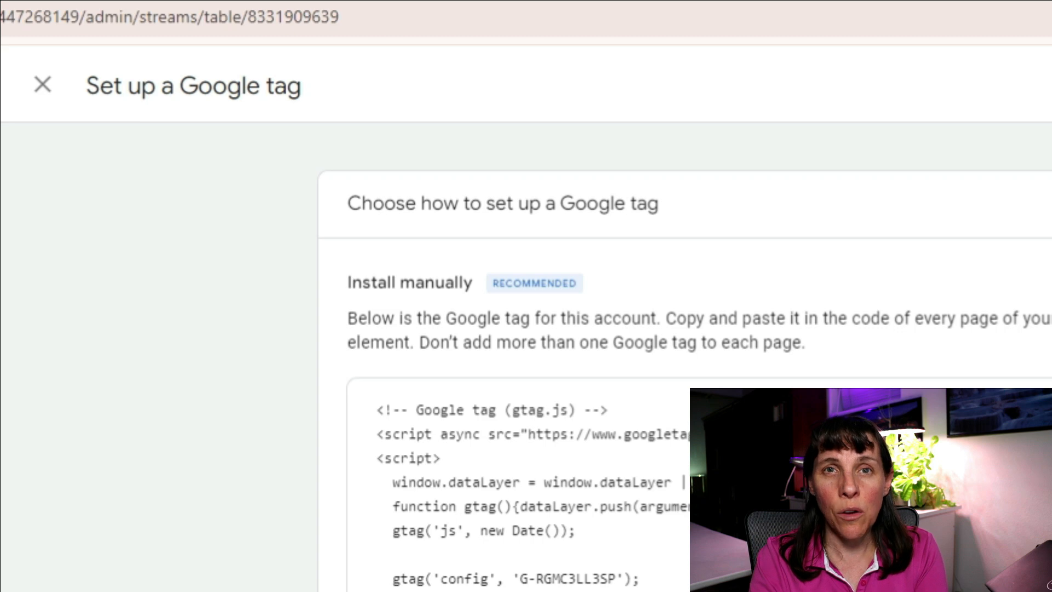
Close the Google tag setup panel to get back to the web stream details.
key(Escape)
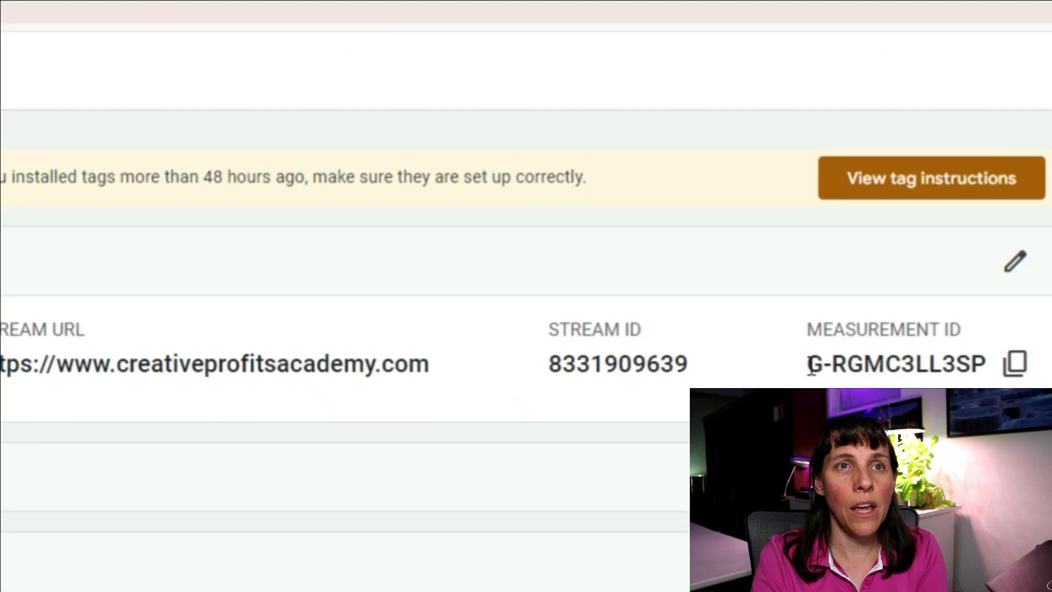
drag(807, 364, 1000, 381)
click(1015, 364)
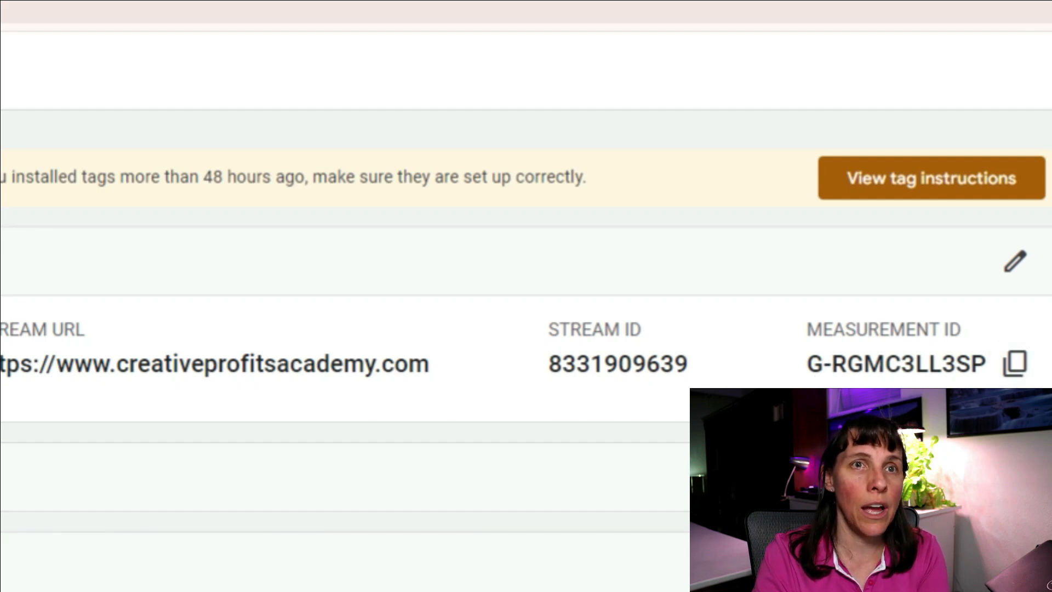
click(1015, 363)
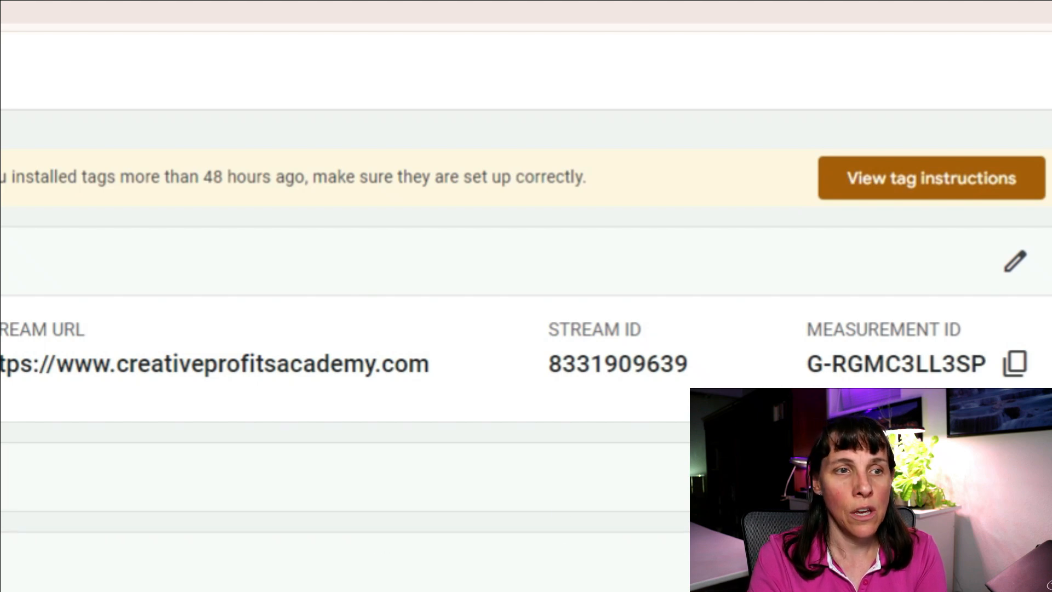
Paste the measurement ID on a new line below the semrush link in the GA4 notes.
key(alt+Tab)
key(Right)
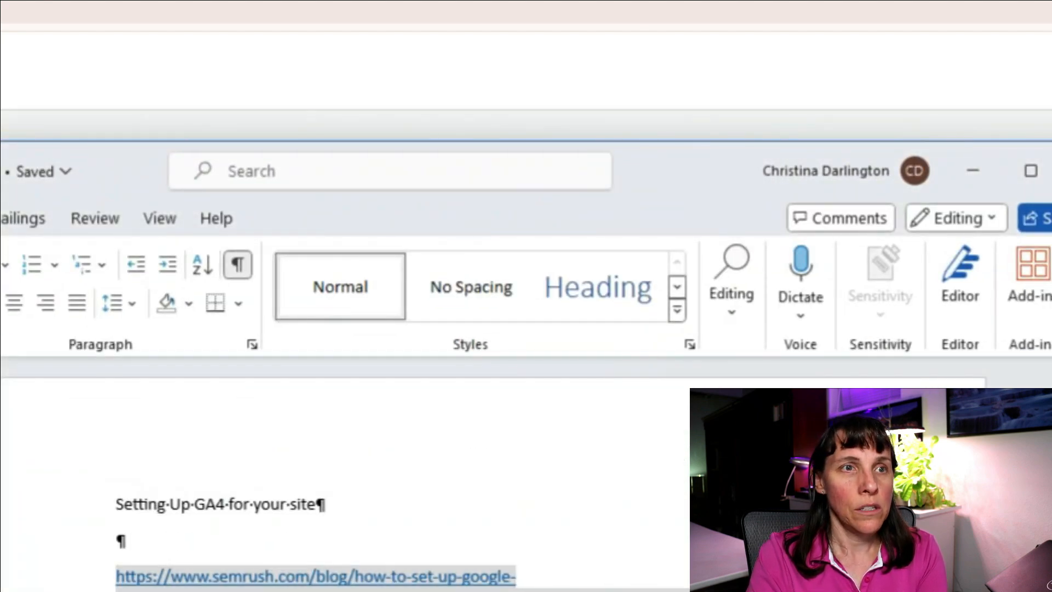
scroll(257, 581, down, 4)
key(Return)
key(Return)
key(Return)
key(Return)
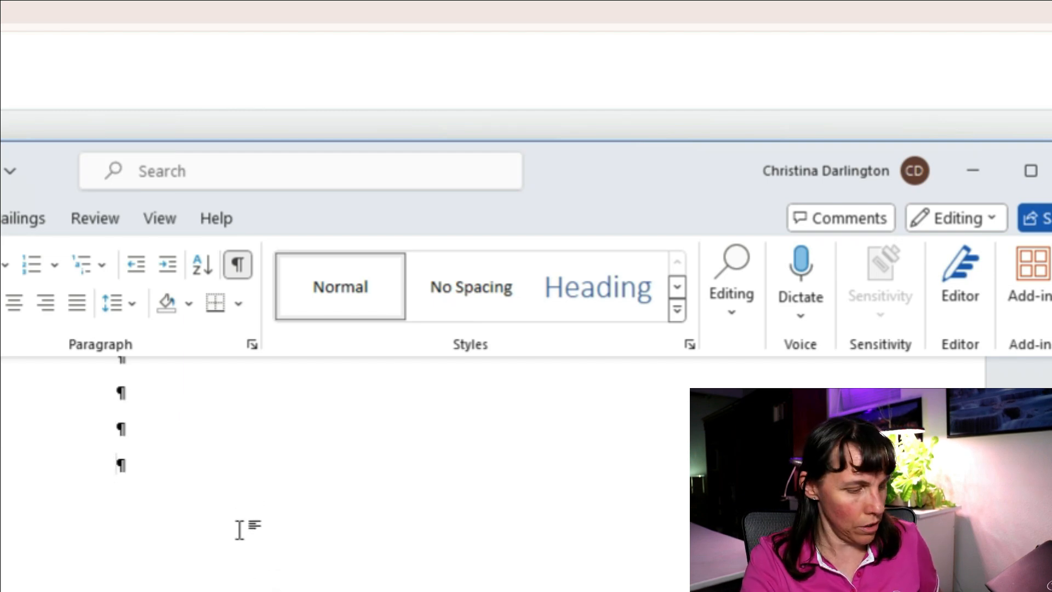
key(ctrl+v)
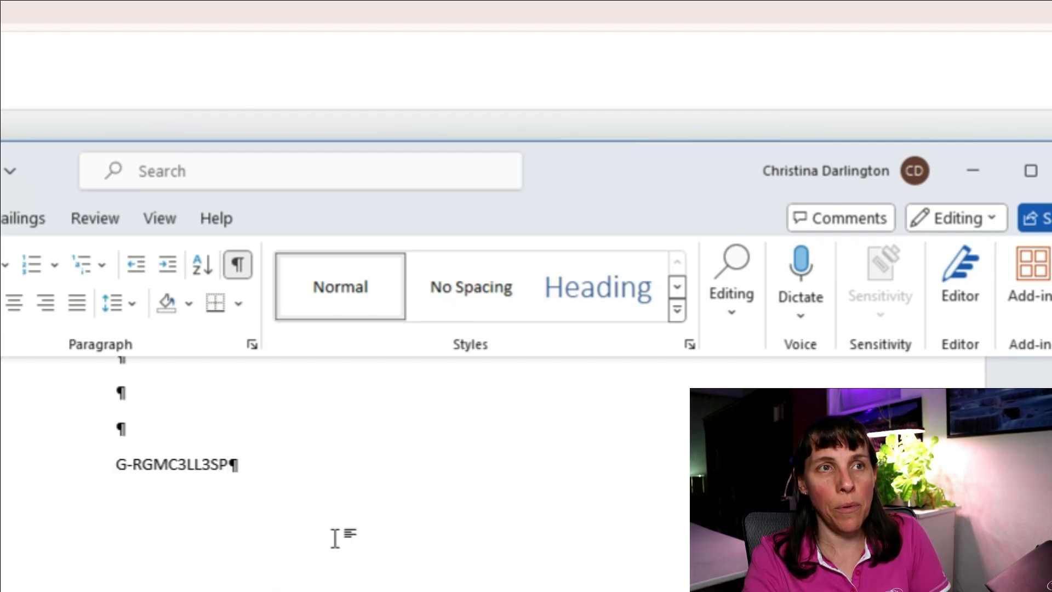
Label the ID with 'Google Tag' and 'CreativeProfitsAcademy.com' lines above it, then return to Analytics.
click(124, 432)
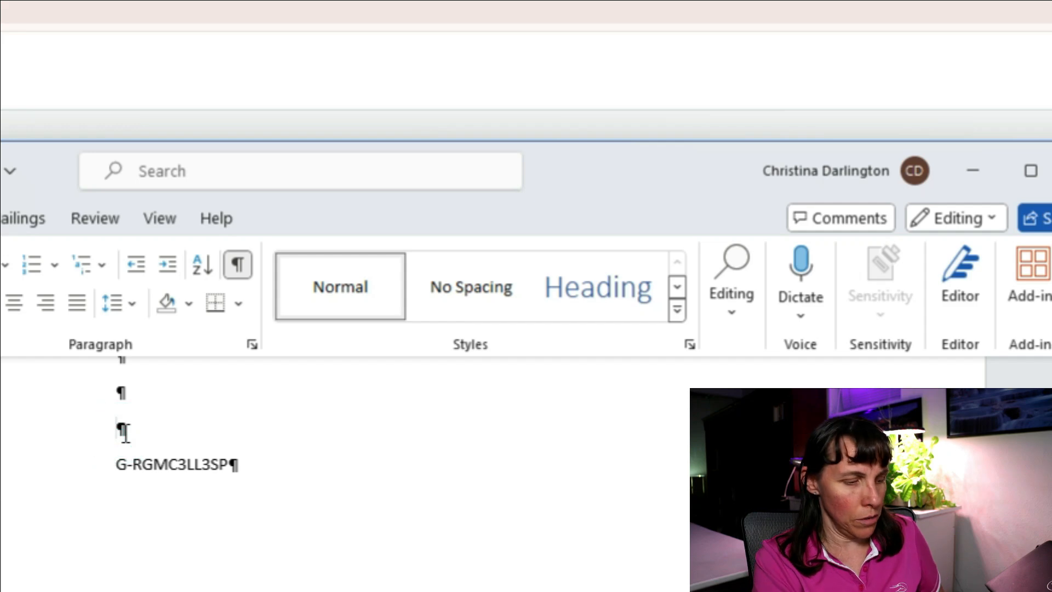
text(Google Tag)
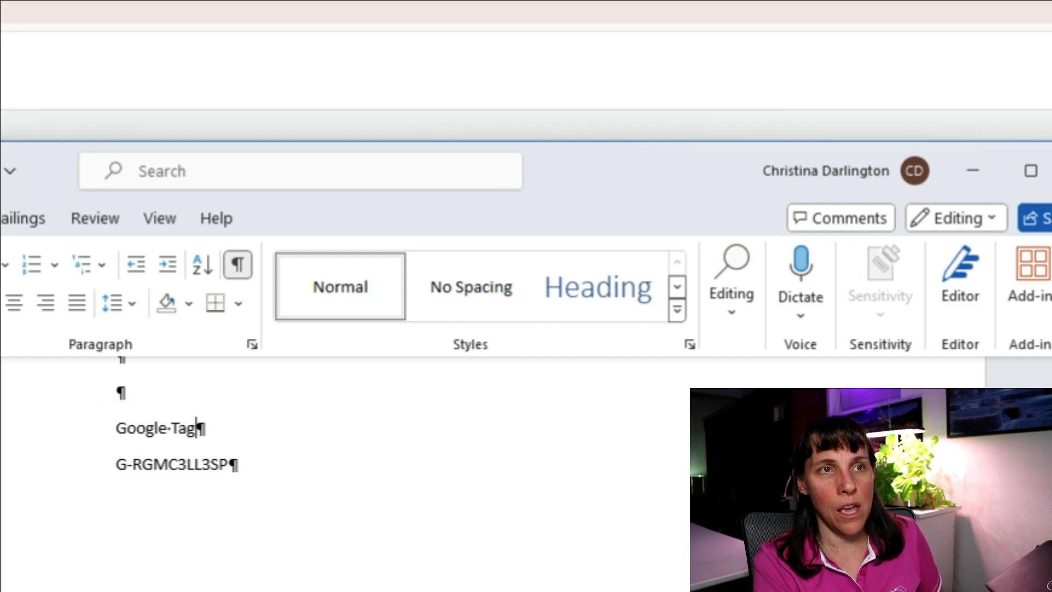
key(Up)
key(Up)
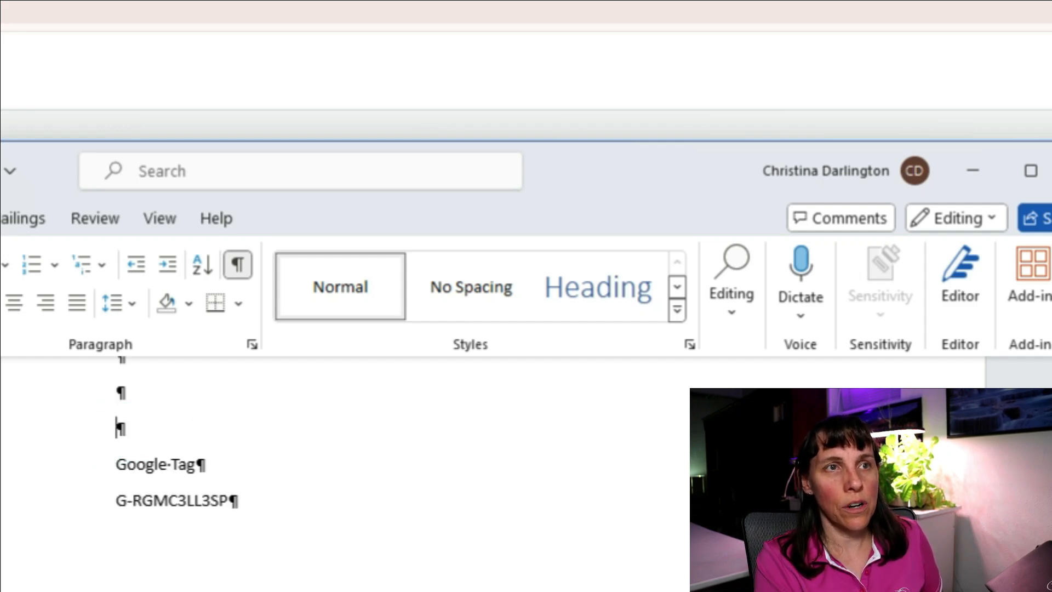
text(Creative P)
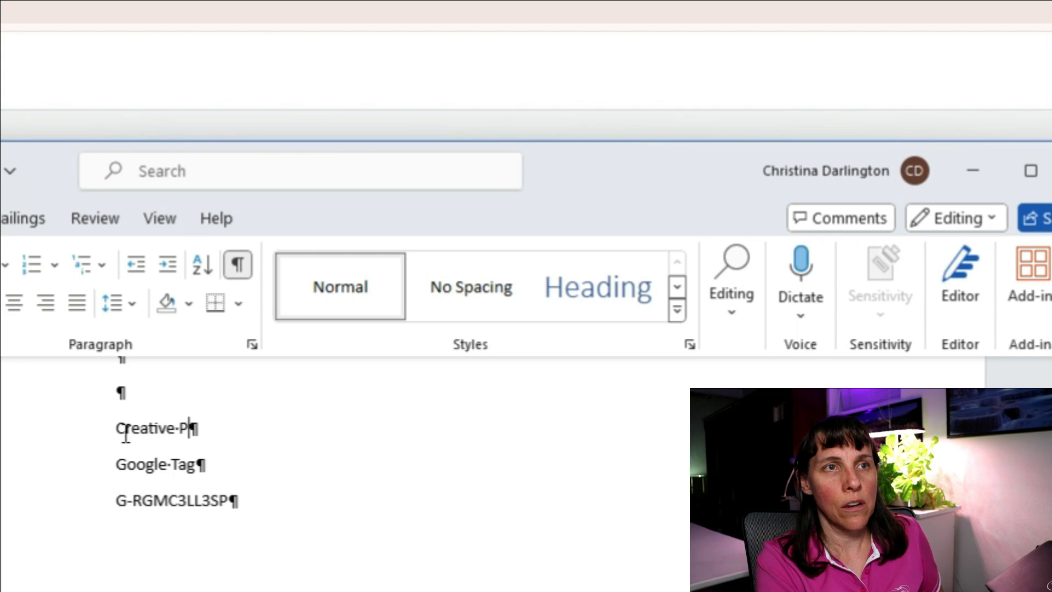
text(rofi)
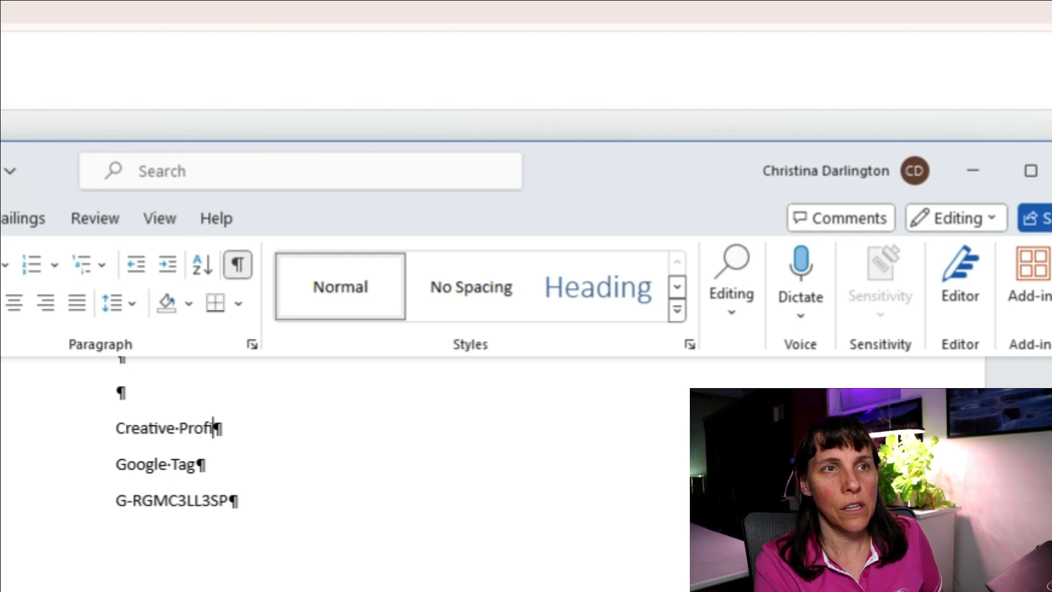
text(ts Adam)
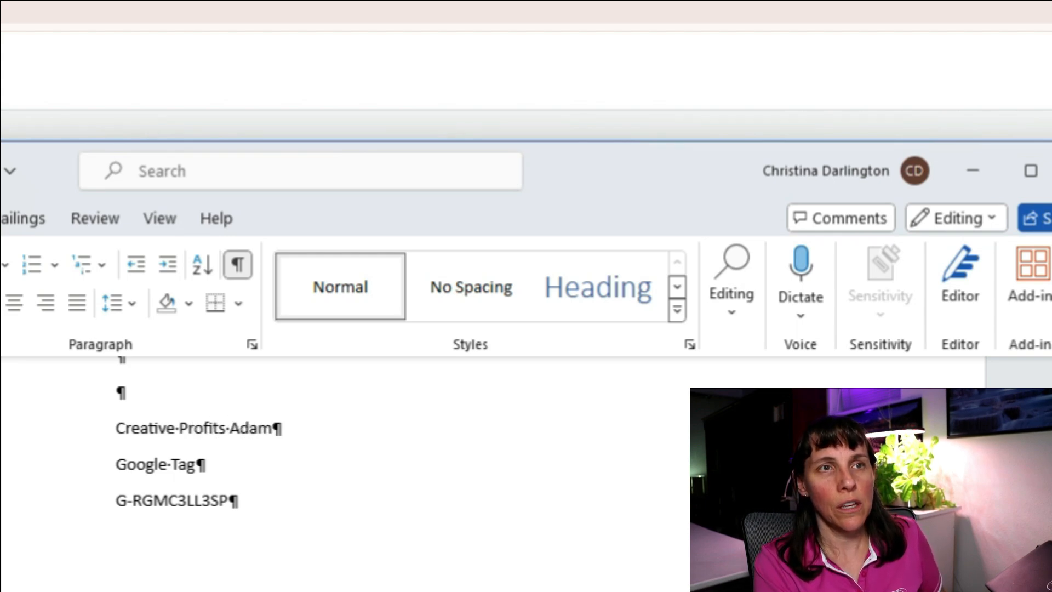
key(BackSpace)
key(BackSpace)
key(BackSpace)
text(cadem)
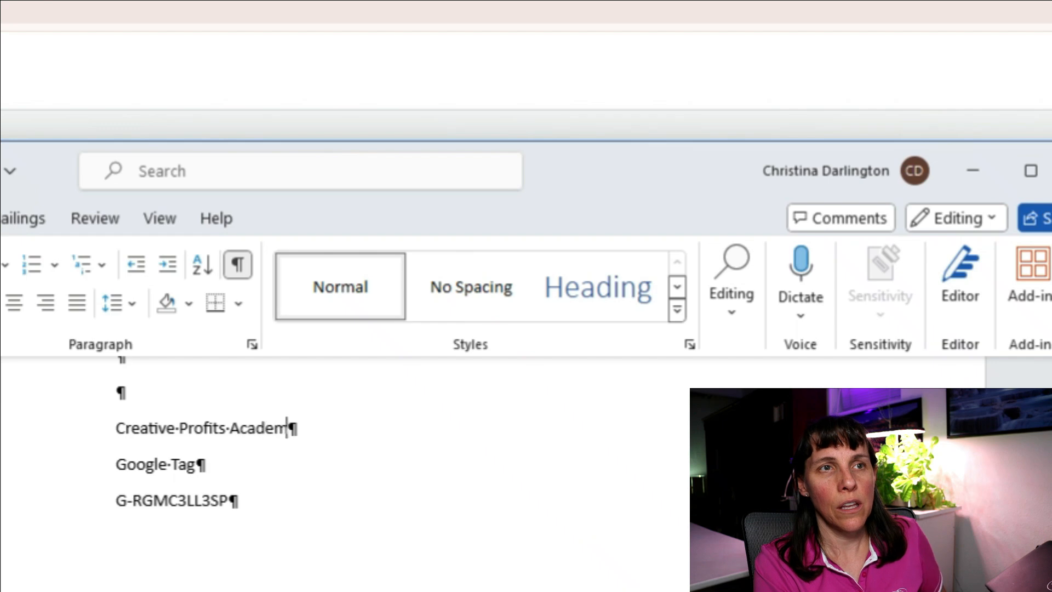
text(y.com)
key(Left)
key(Left)
key(Left)
key(Left)
key(Left)
key(Left)
key(Left)
key(Left)
key(Left)
key(Left)
key(Left)
key(Left)
key(Left)
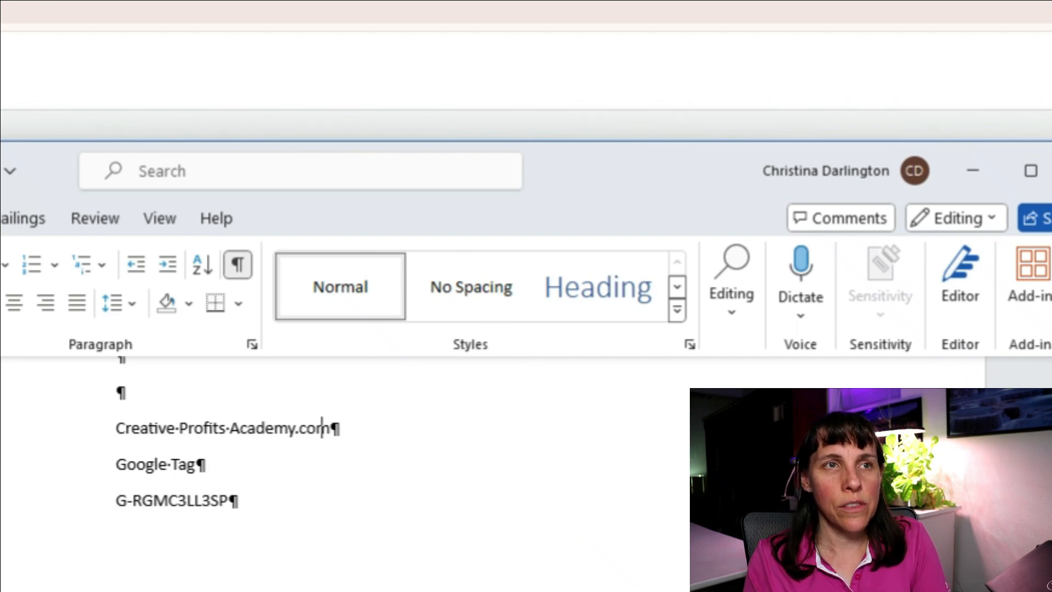
key(Right)
key(Right)
key(BackSpace)
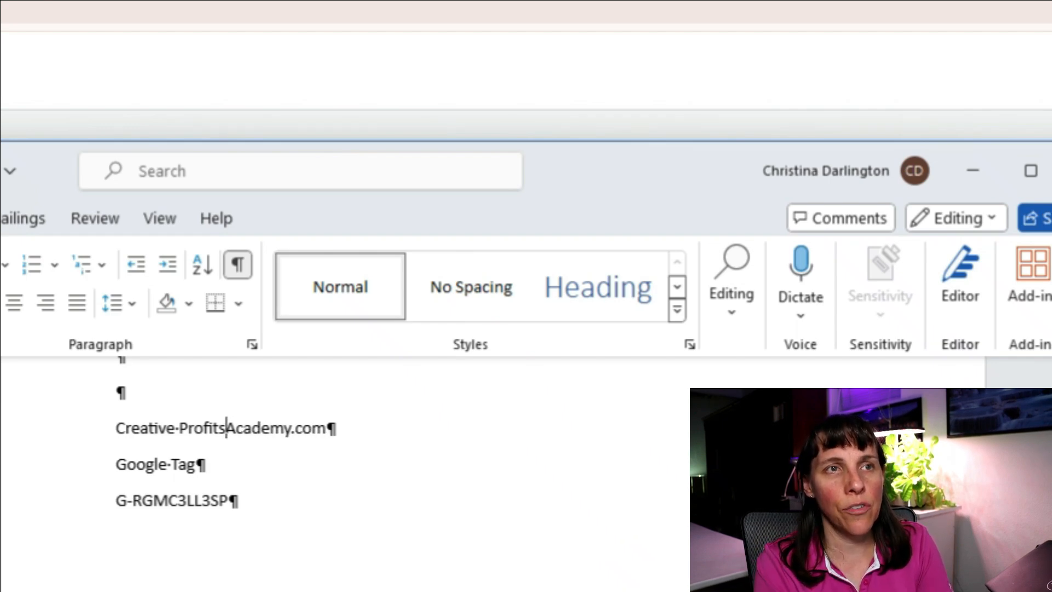
key(BackSpace)
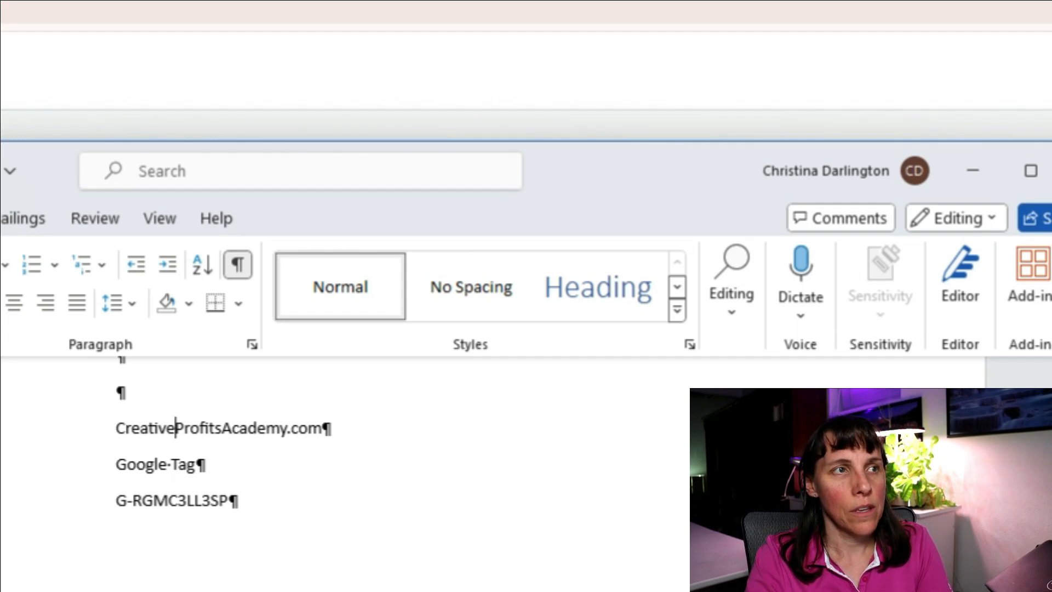
key(alt+Tab)
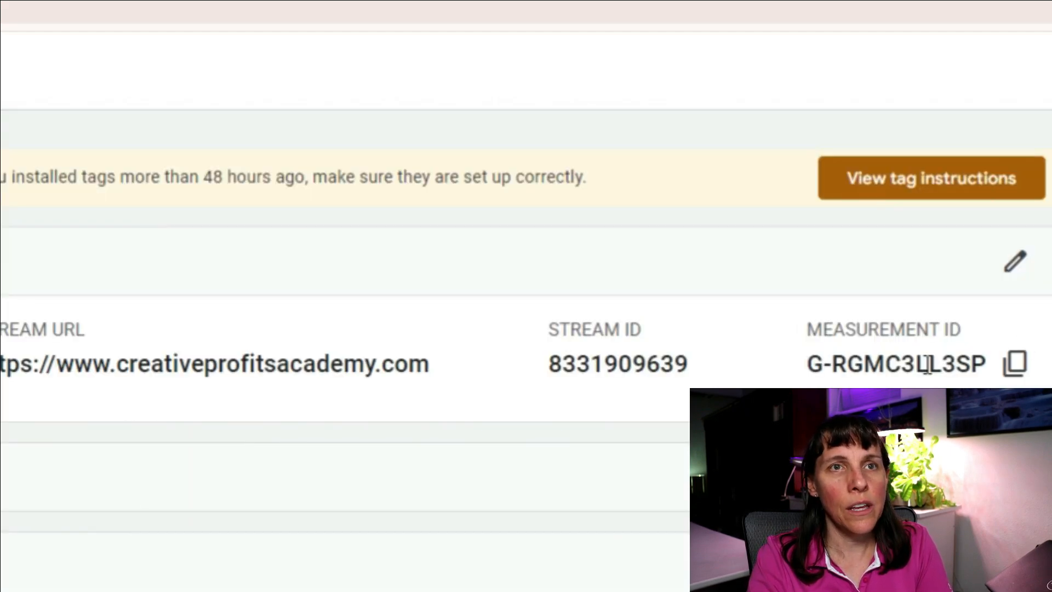
Copy the measurement ID and open the Complianz wizard's Consent > Statistics step in WordPress.
click(1017, 370)
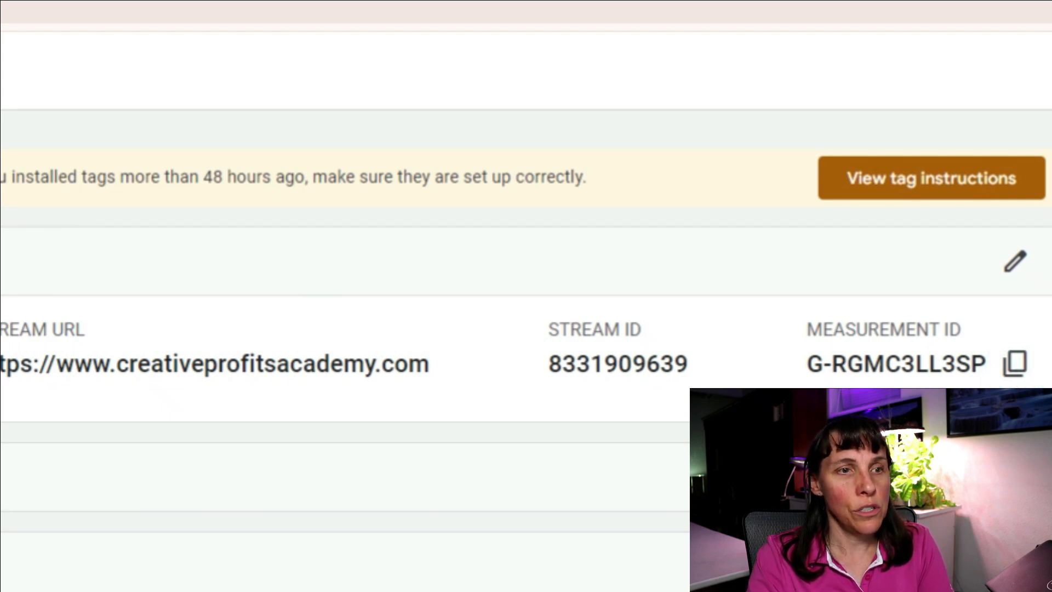
click(114, 1)
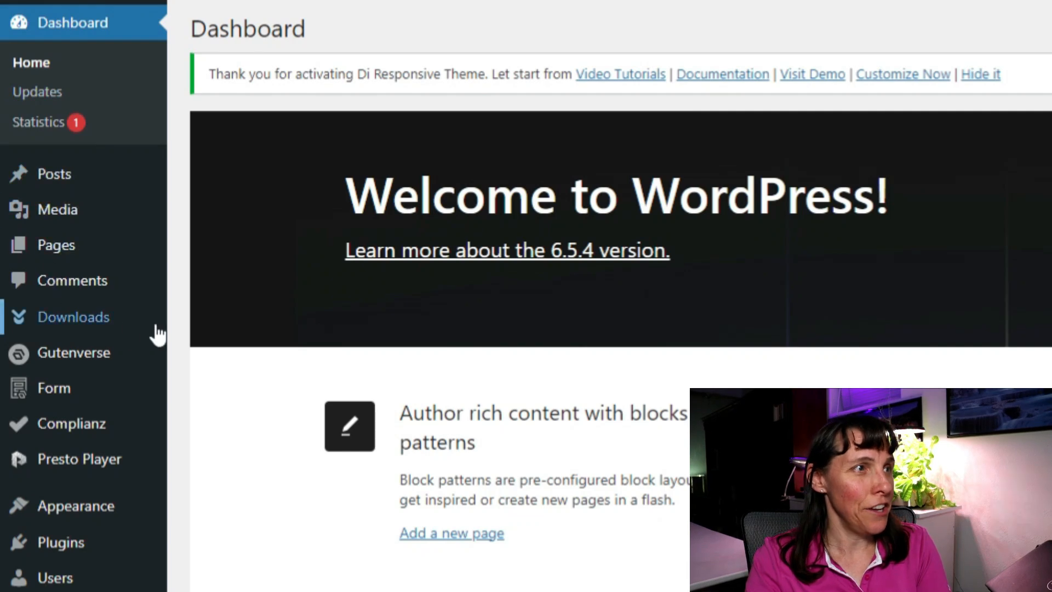
click(76, 431)
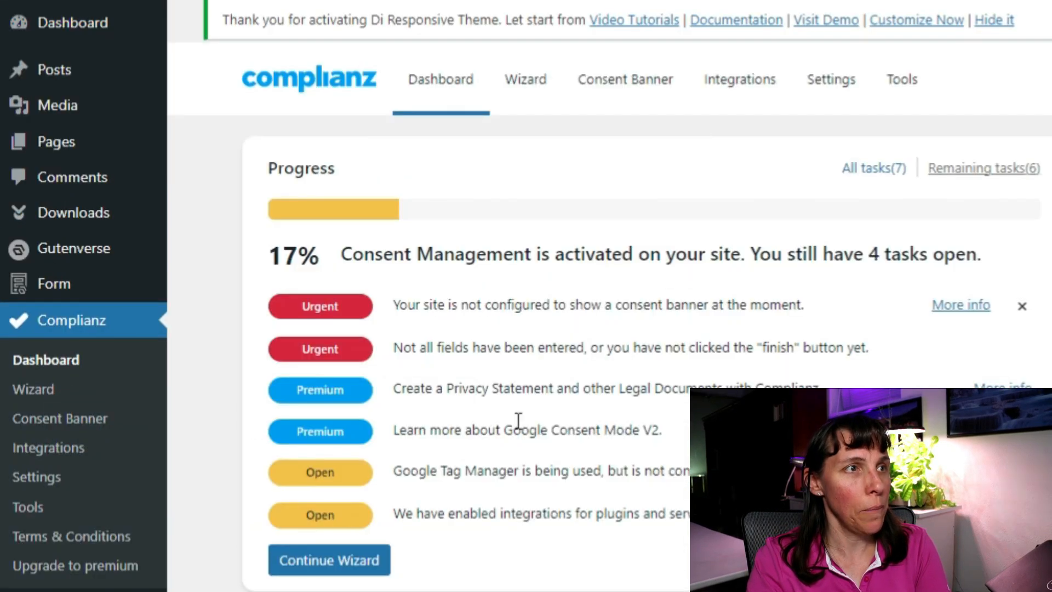
click(12, 390)
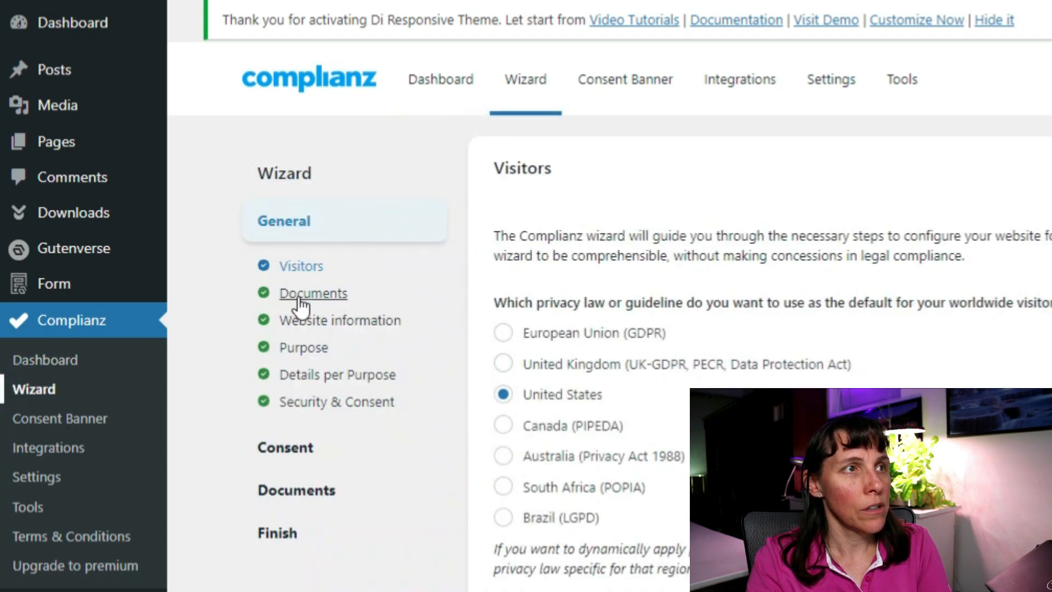
click(292, 406)
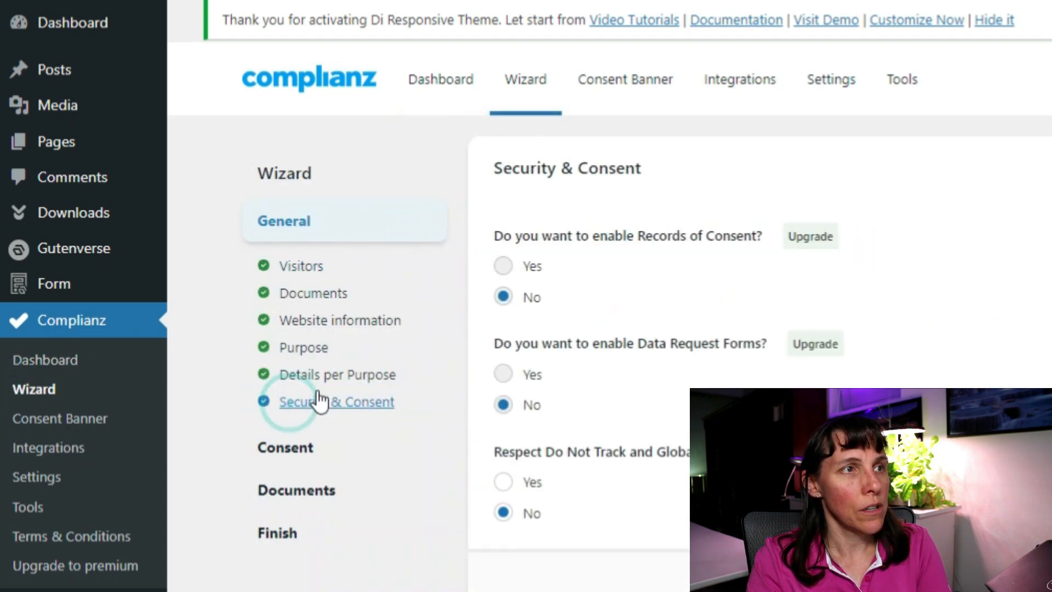
click(296, 449)
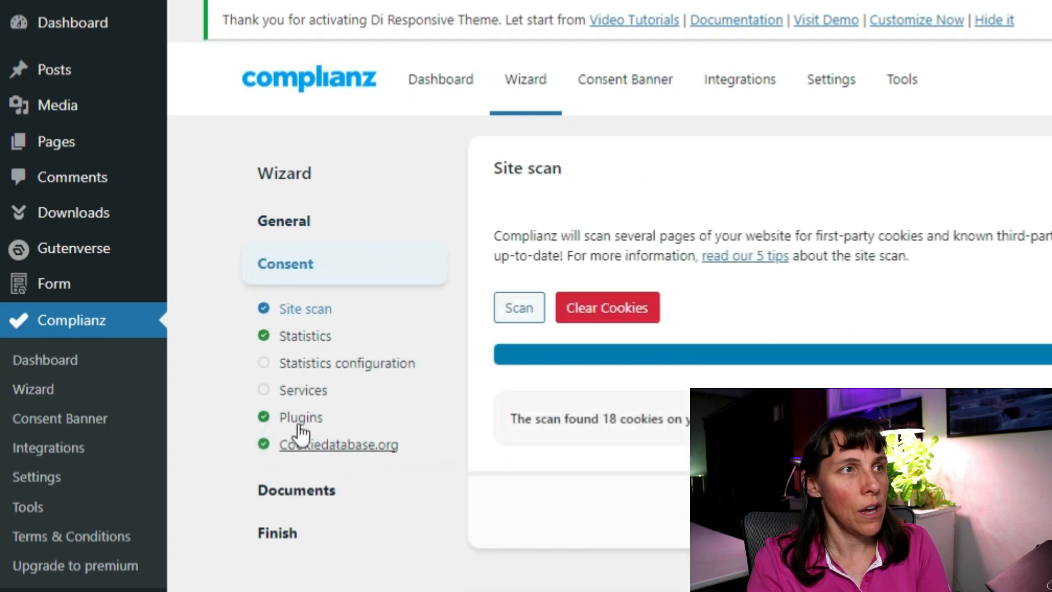
click(296, 336)
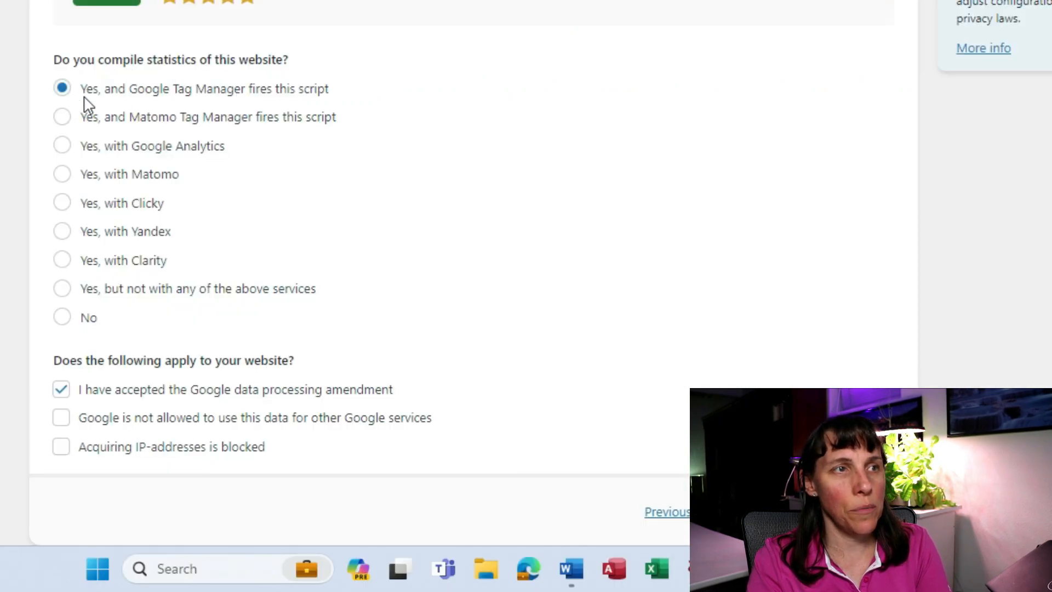
Paste the GA4 measurement ID as Complianz's GTM container ID and save to reach third-party services.
scroll(323, 134, down, 2)
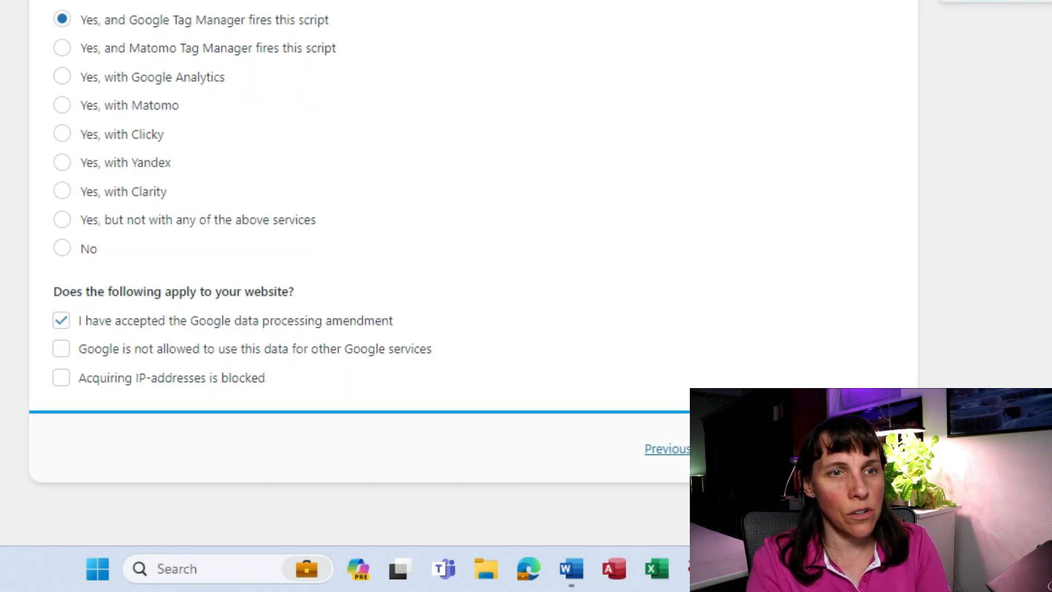
click(830, 448)
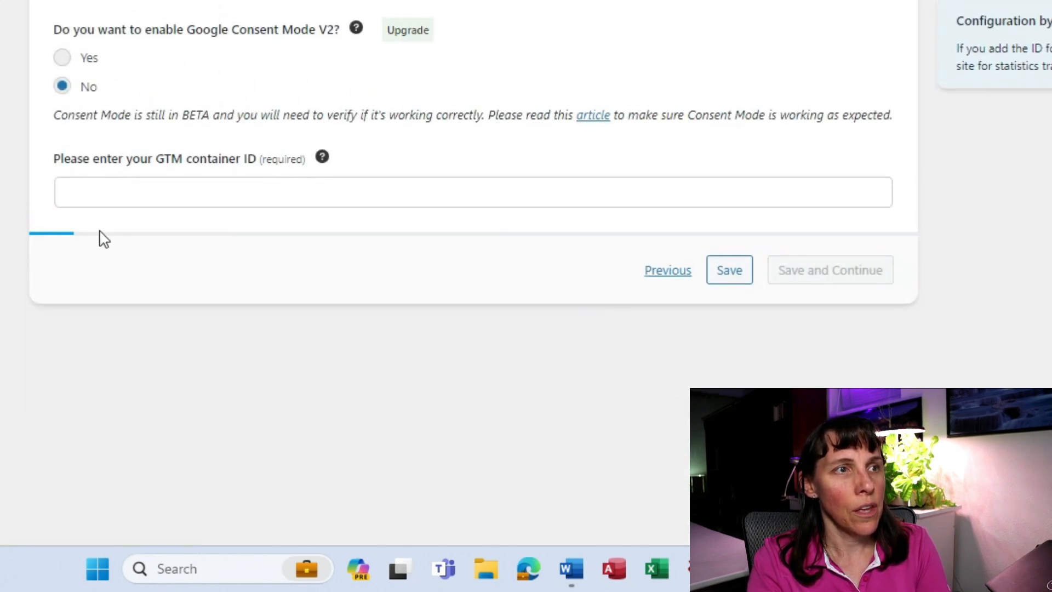
click(170, 195)
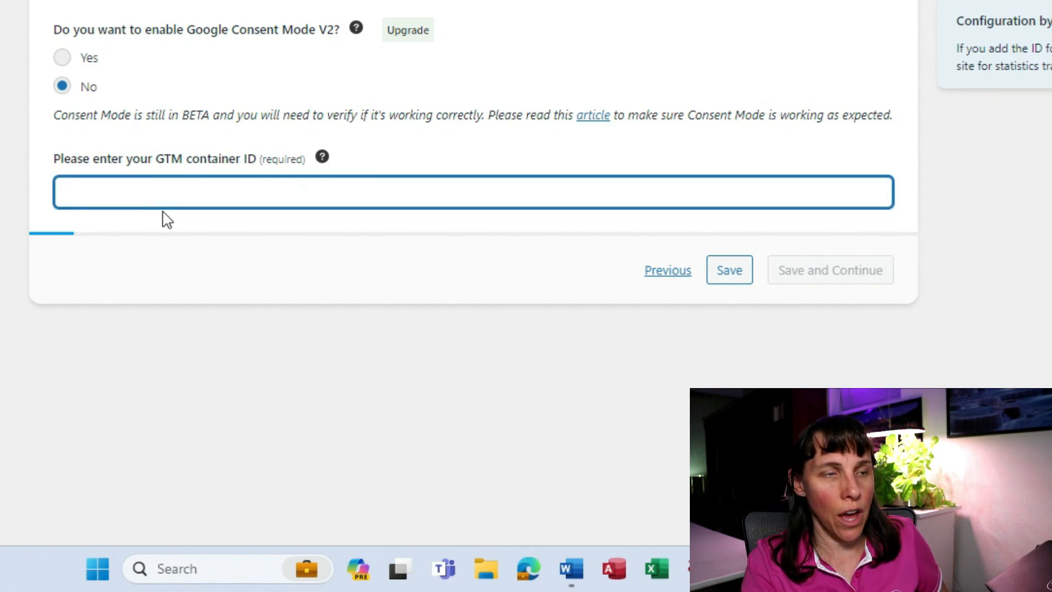
key(ctrl+v)
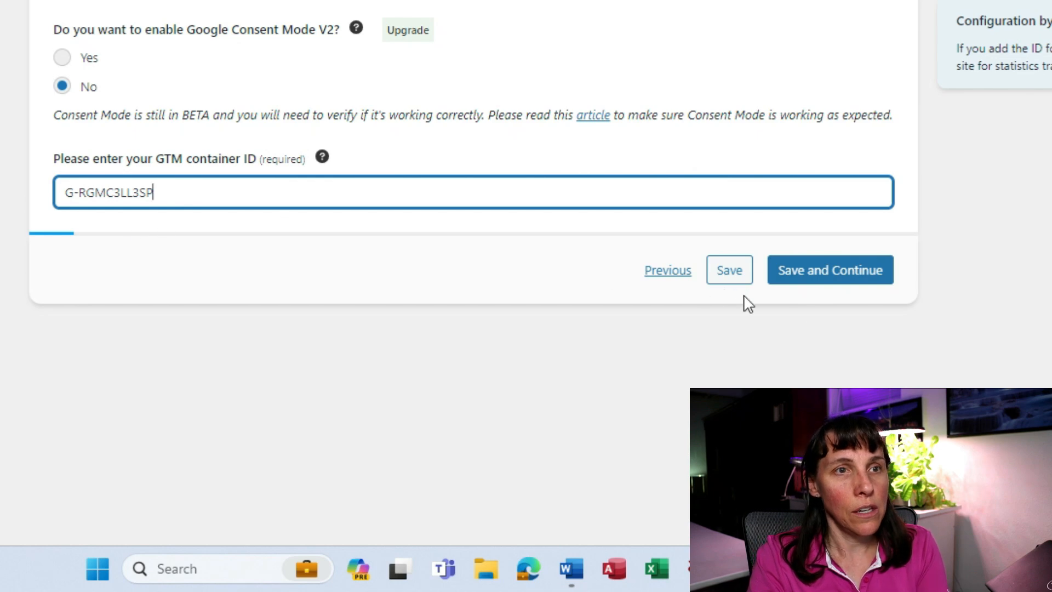
click(822, 282)
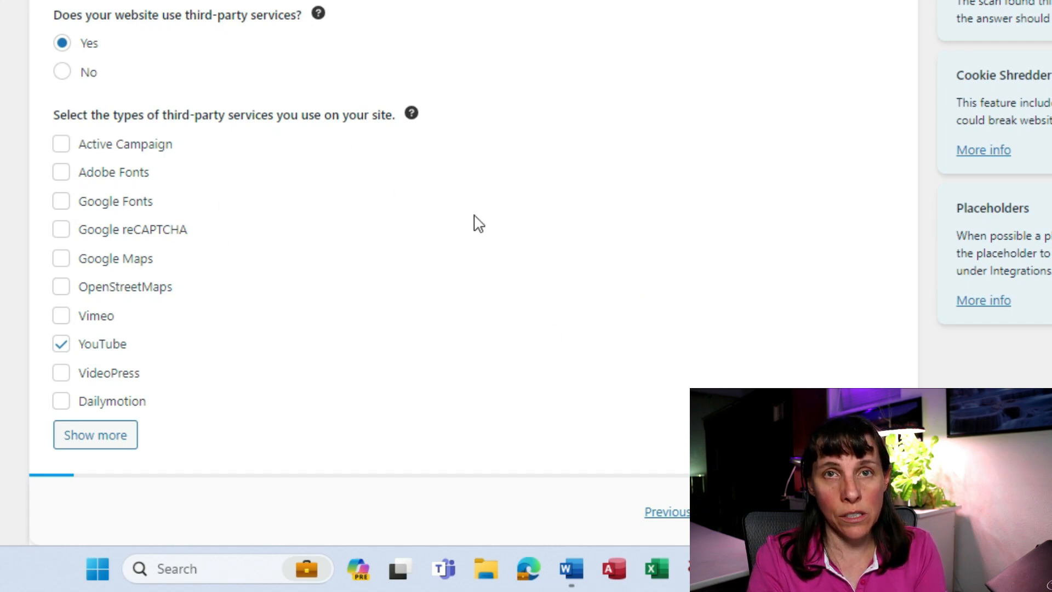
Expand the detected plugin integrations and service integrations lists on the Plugins step.
scroll(477, 223, down, 3)
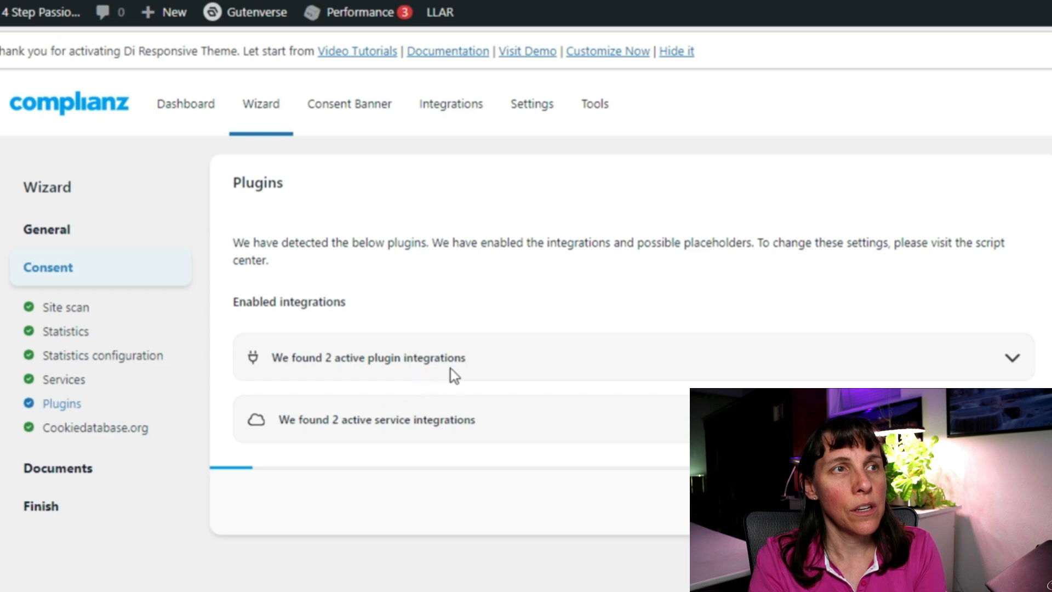
click(1013, 358)
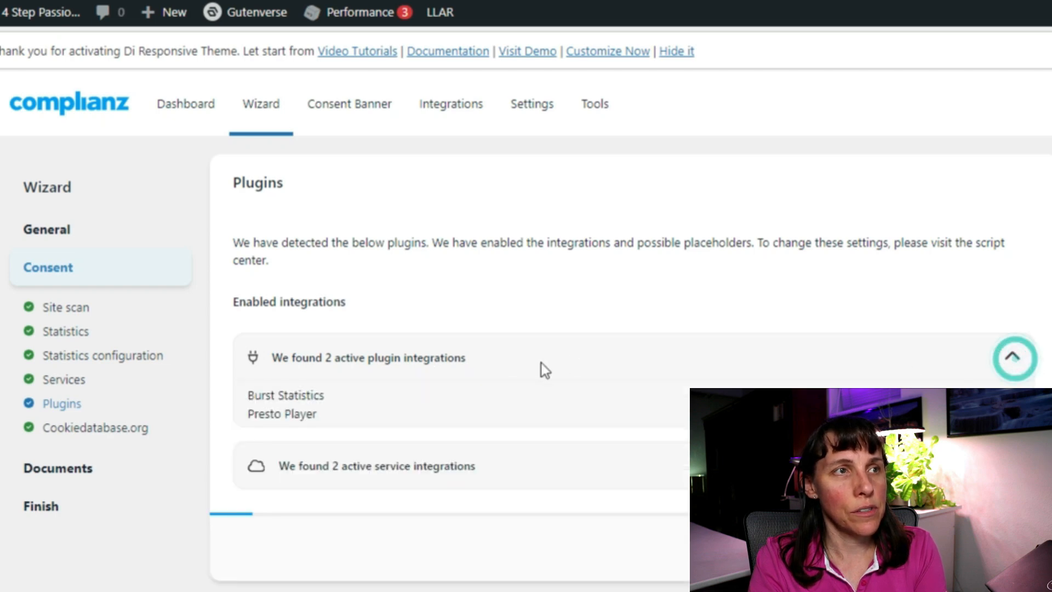
scroll(493, 422, down, 1)
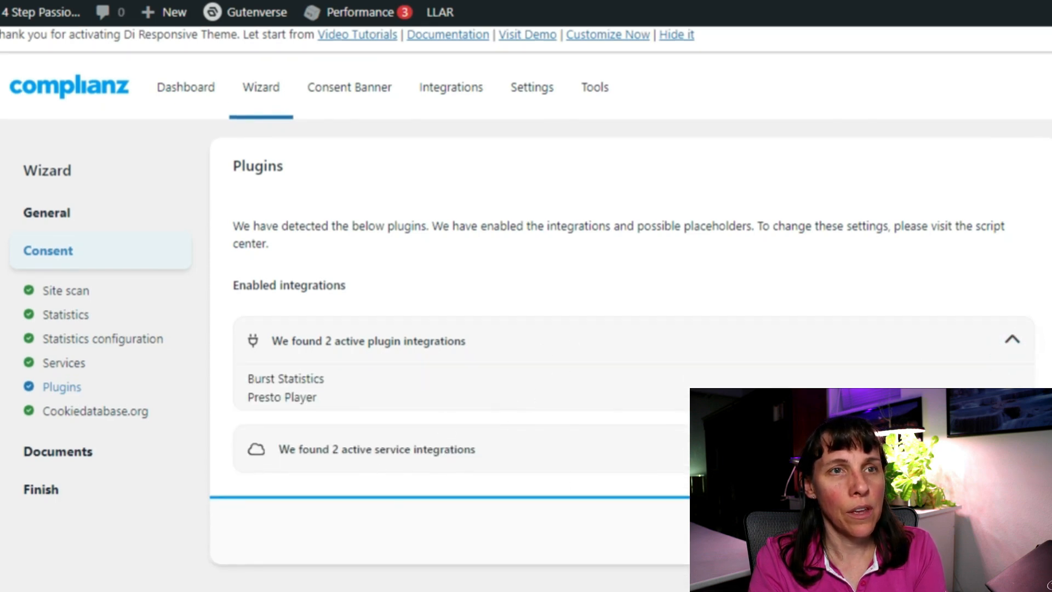
click(1013, 449)
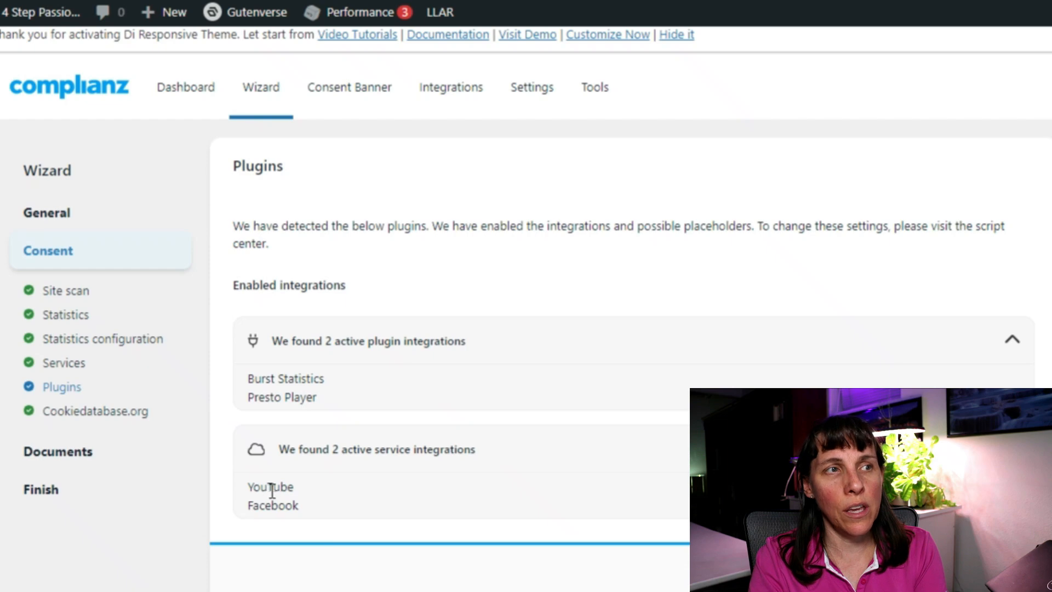
Review the YouTube and Facebook service integrations, then save the Plugins step.
drag(250, 490, 288, 486)
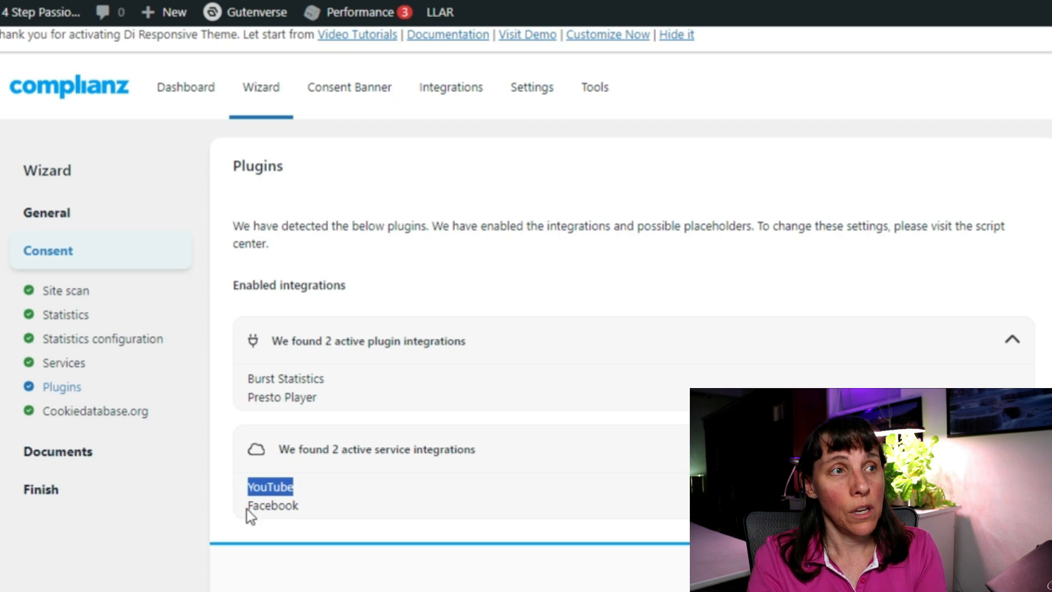
drag(247, 507, 305, 509)
click(247, 491)
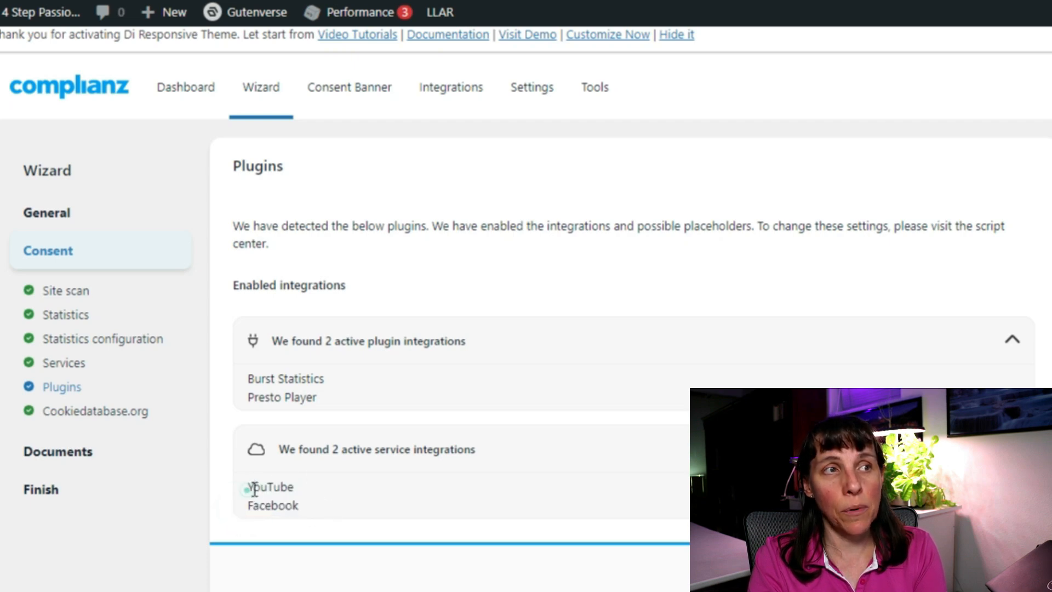
drag(246, 486, 300, 495)
click(295, 502)
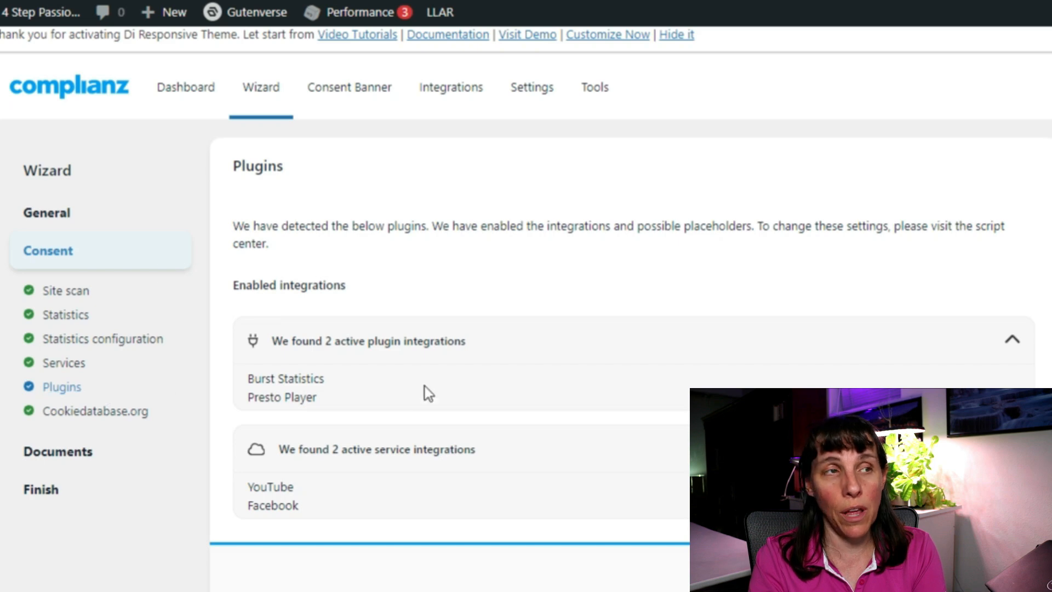
click(981, 568)
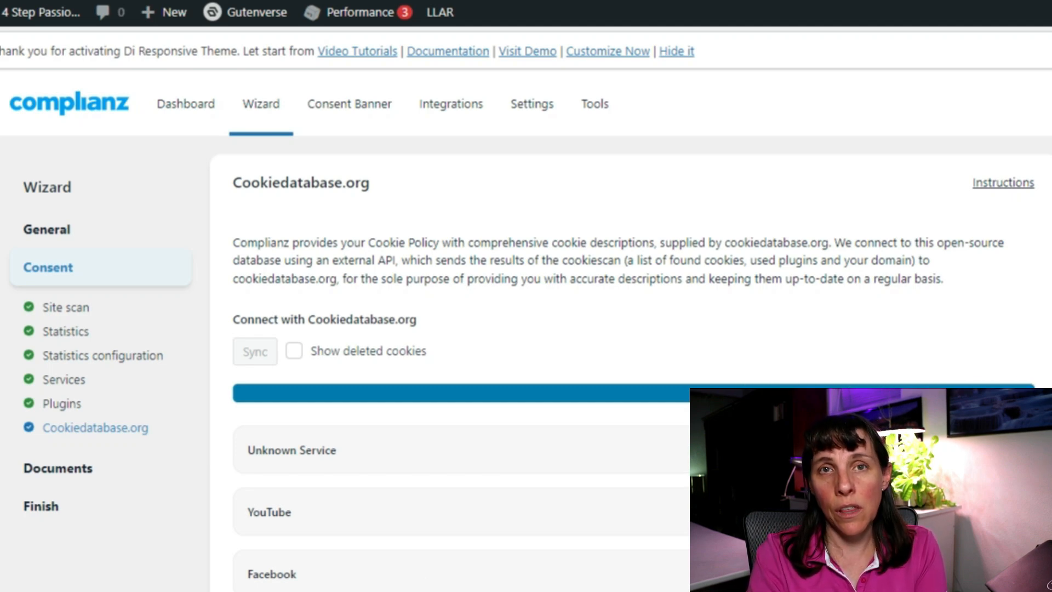
Continue past Cookiedatabase.org, Documents and Link to menu, enable the cookie blocker, and finish.
scroll(342, 453, down, 5)
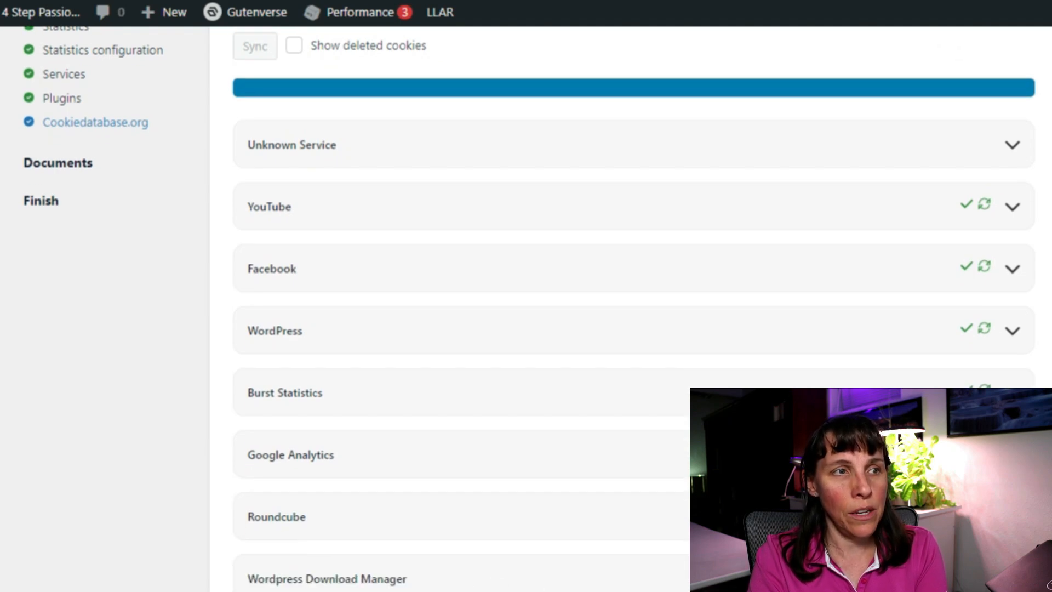
click(981, 575)
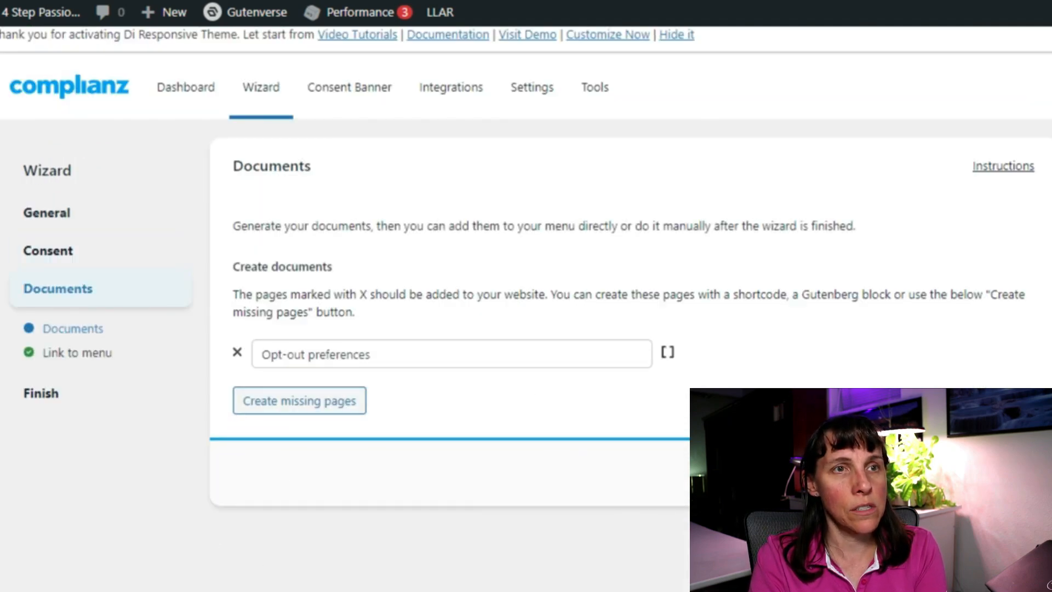
click(975, 473)
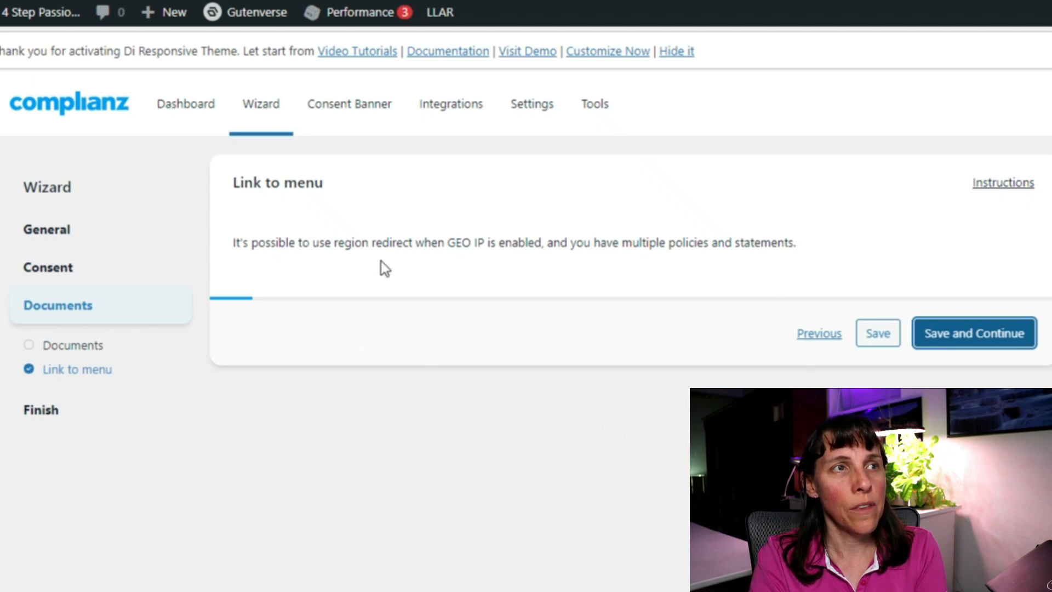
click(951, 334)
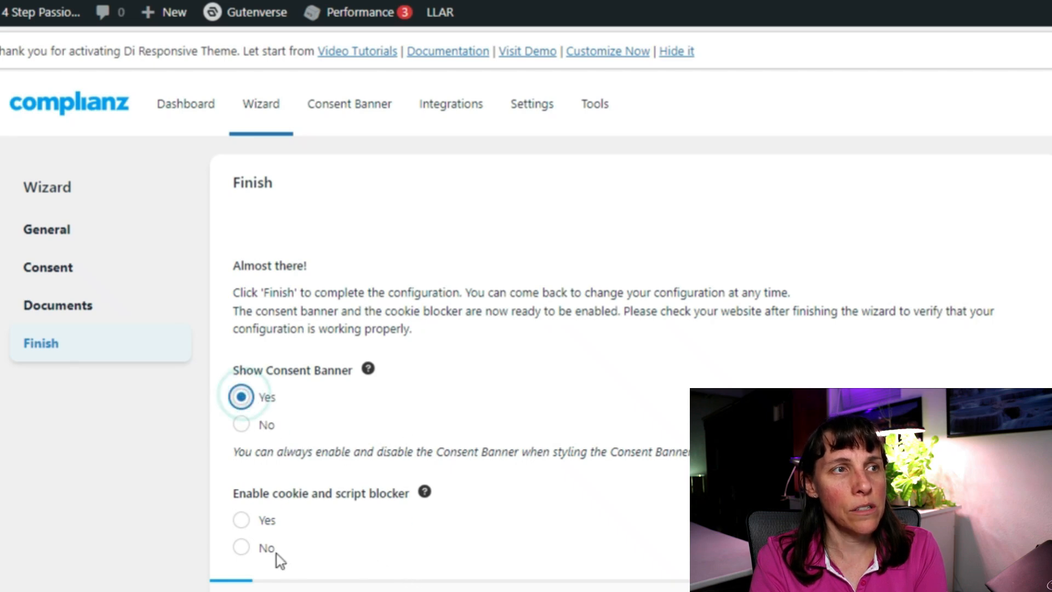
click(243, 520)
click(986, 590)
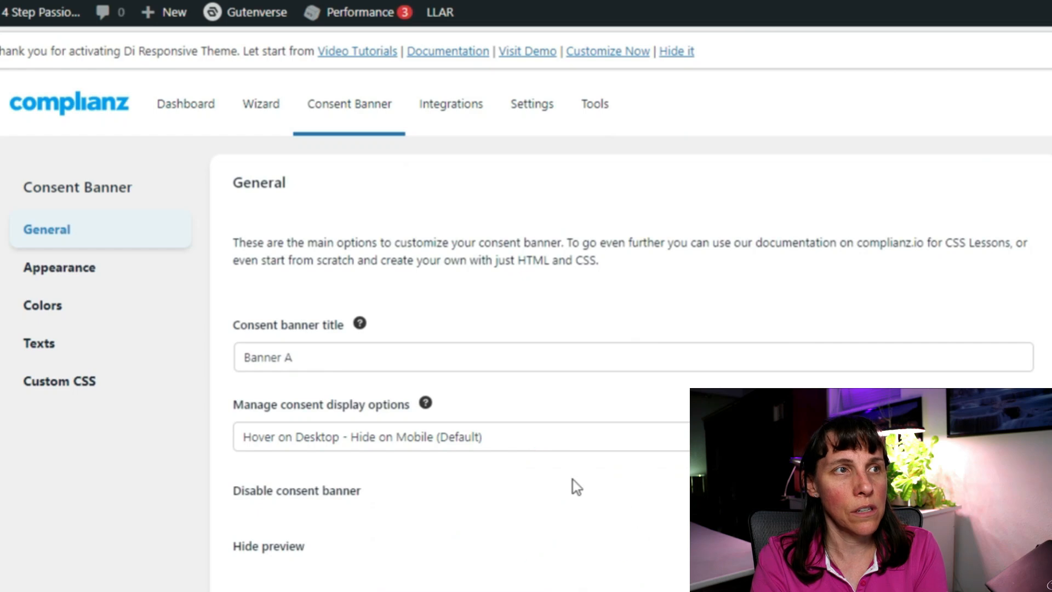
Step through the consent banner's Appearance, Colors, Texts and Custom CSS settings.
scroll(573, 478, down, 4)
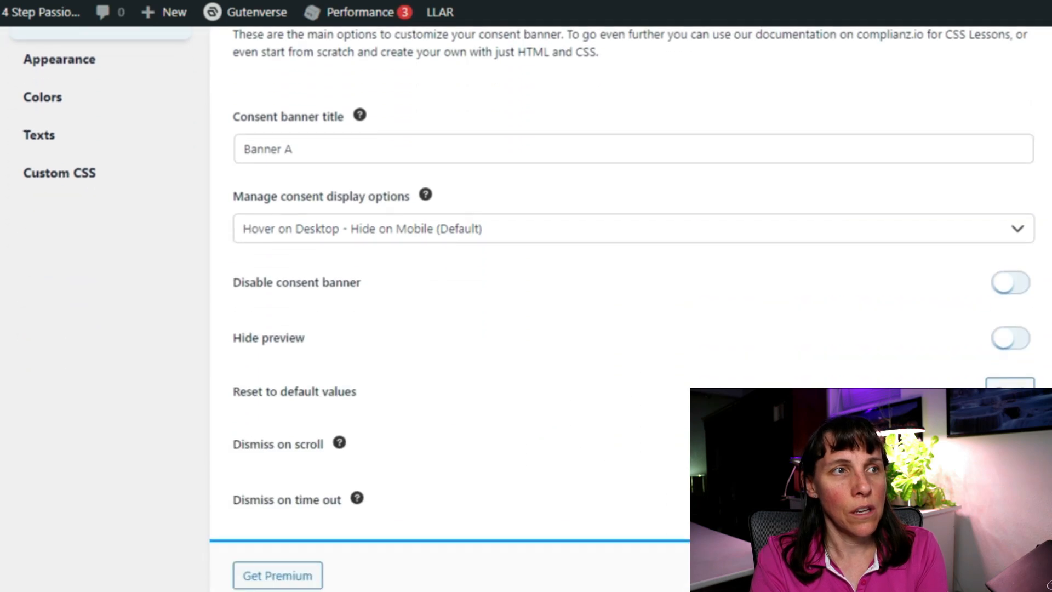
click(981, 575)
scroll(679, 522, down, 3)
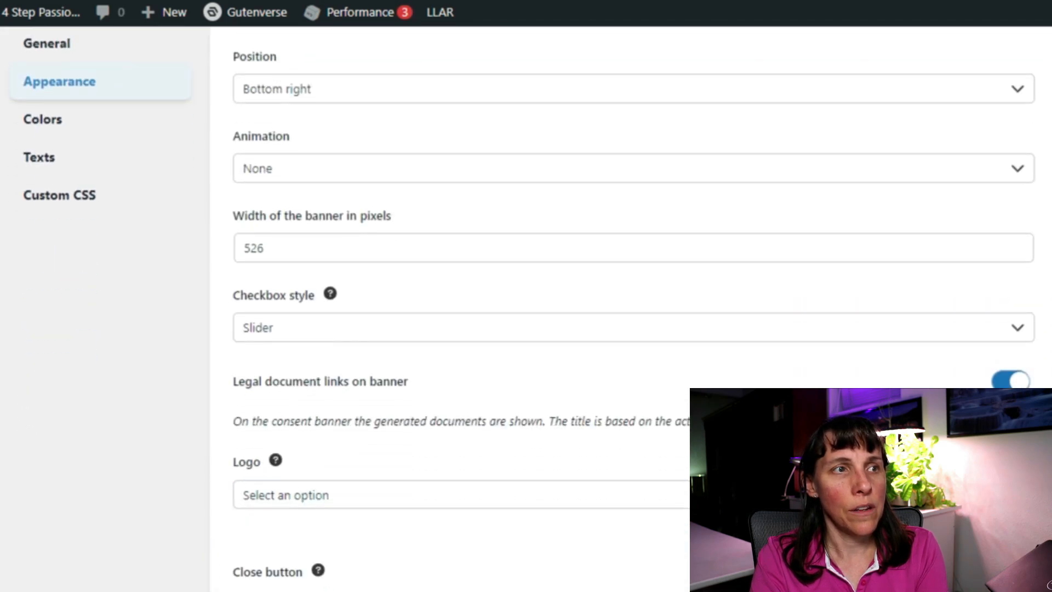
scroll(634, 306, down, 6)
click(981, 576)
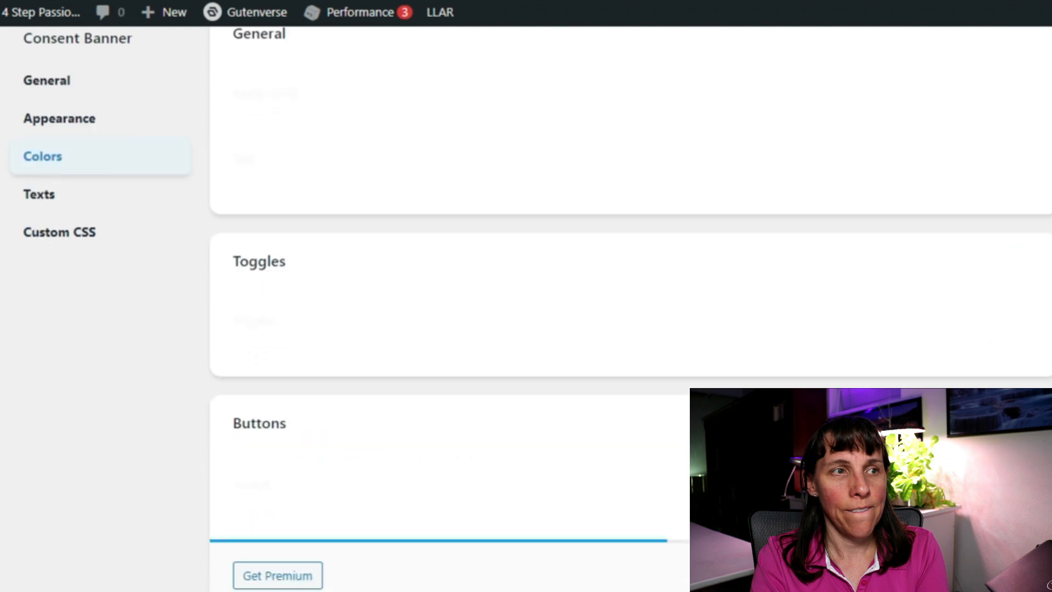
scroll(625, 472, down, 3)
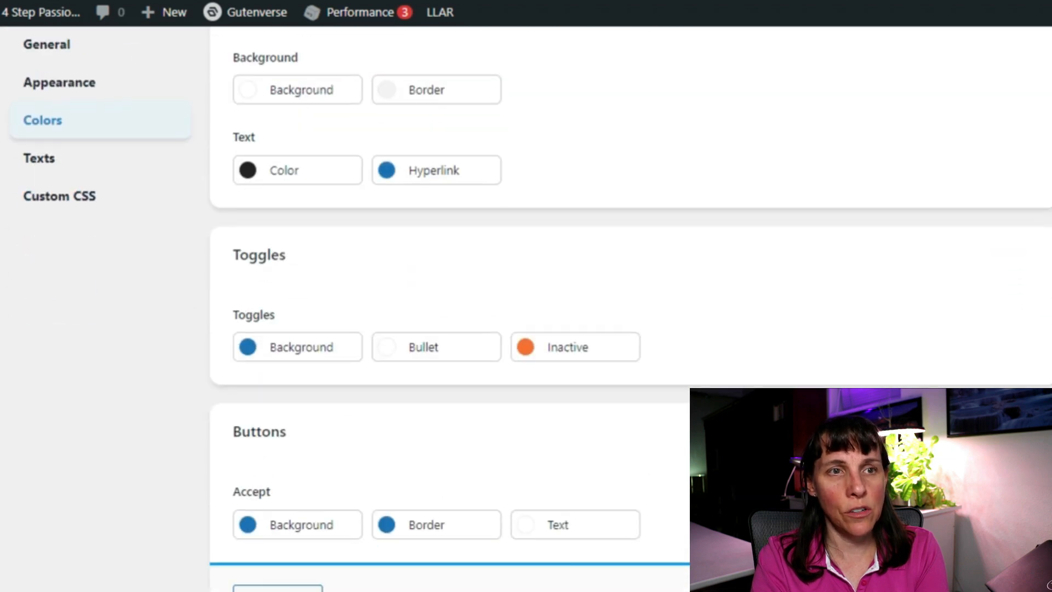
click(981, 576)
scroll(644, 496, down, 10)
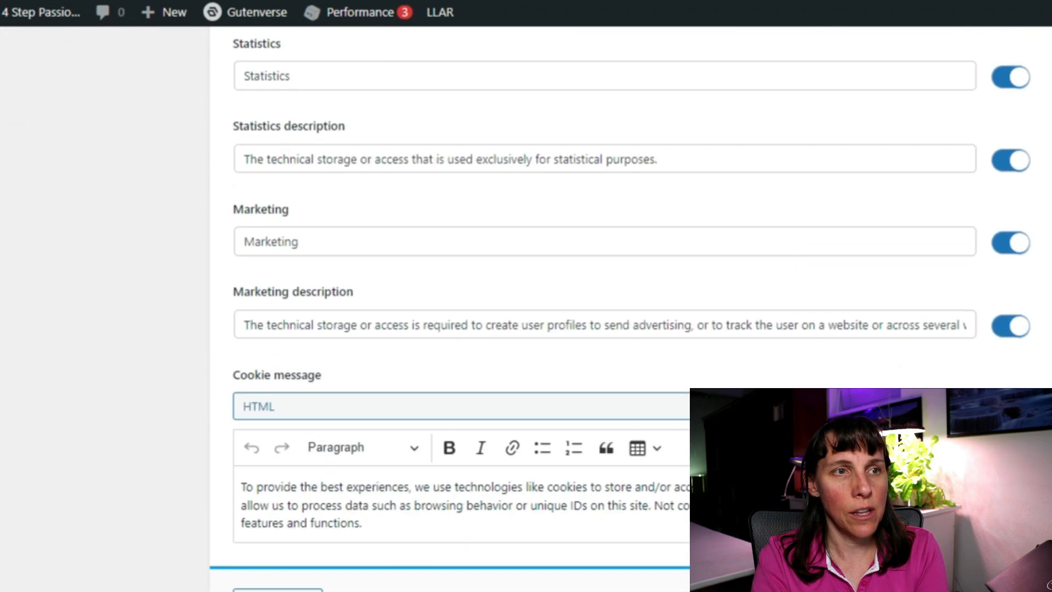
click(981, 586)
Return to the Creative Profits Academy web stream details in Google Analytics.
scroll(527, 309, down, 2)
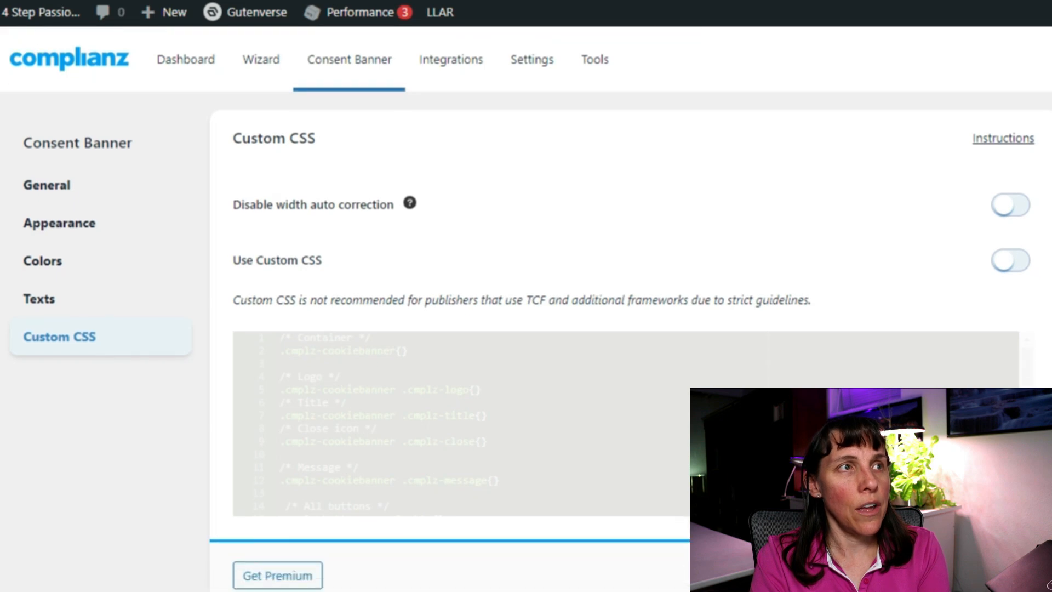
scroll(526, 309, up, 2)
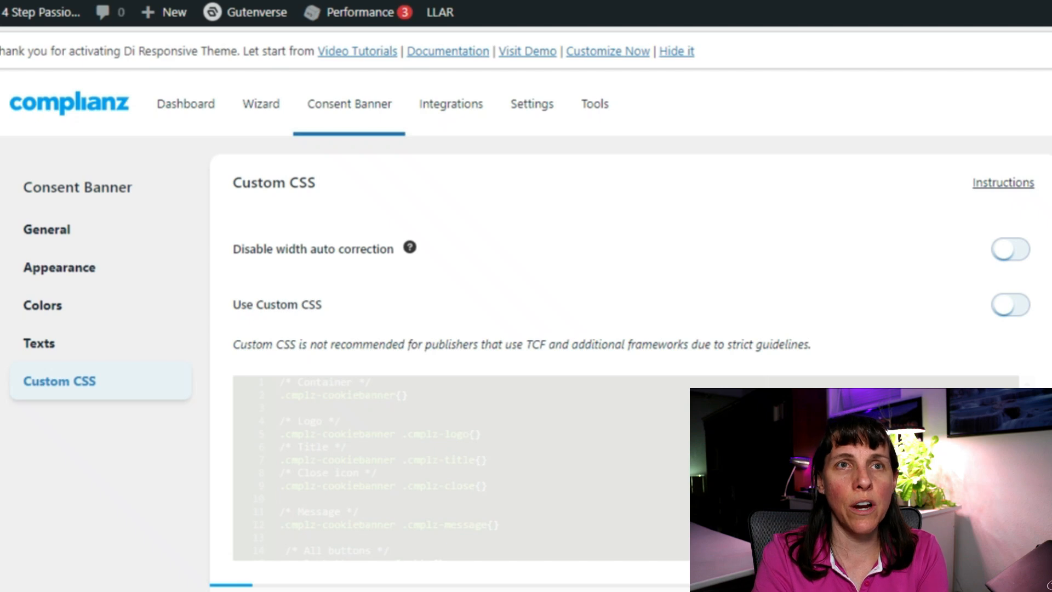
scroll(373, 466, down, 1)
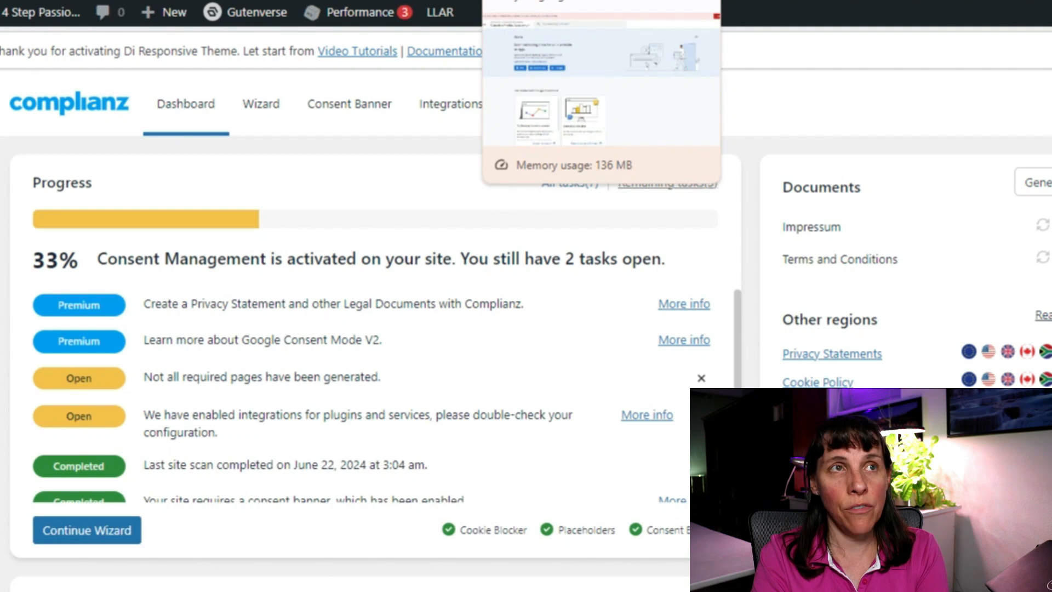
click(521, 0)
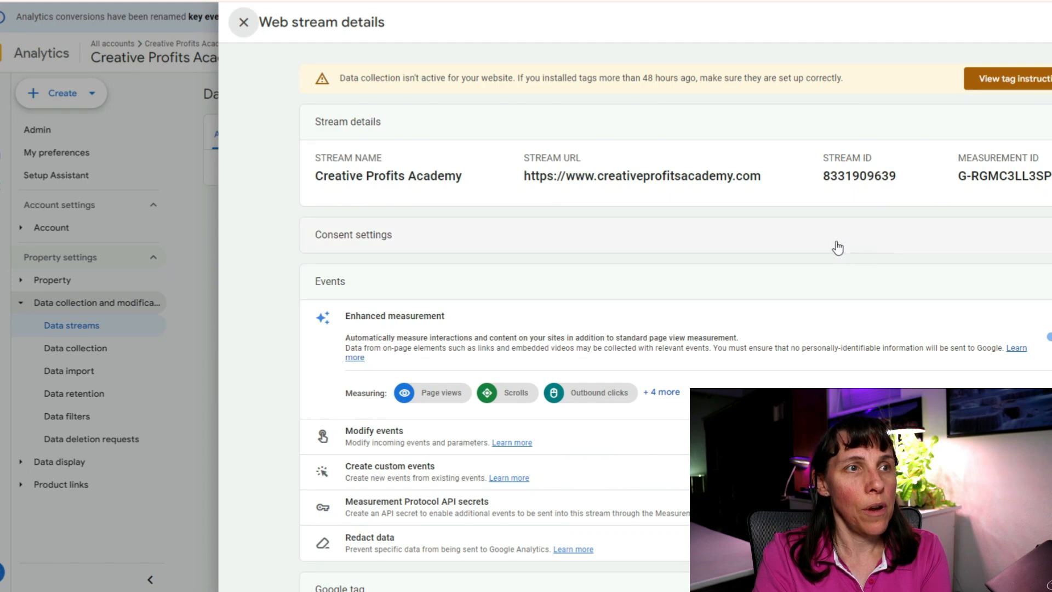
Open Configure tag settings for the Creative Profits Academy stream's Google tag.
scroll(806, 263, down, 3)
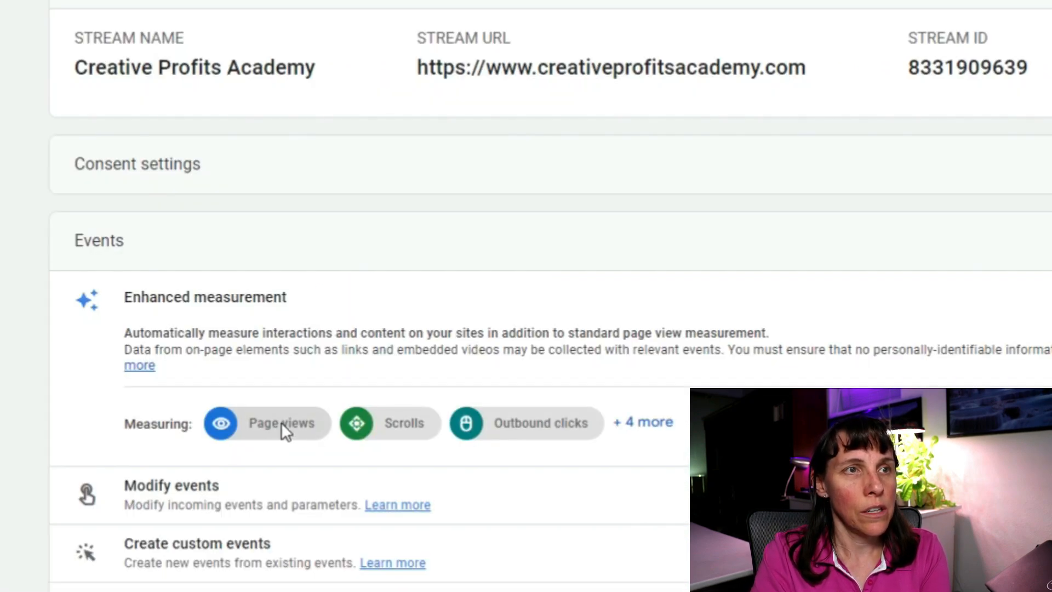
click(281, 422)
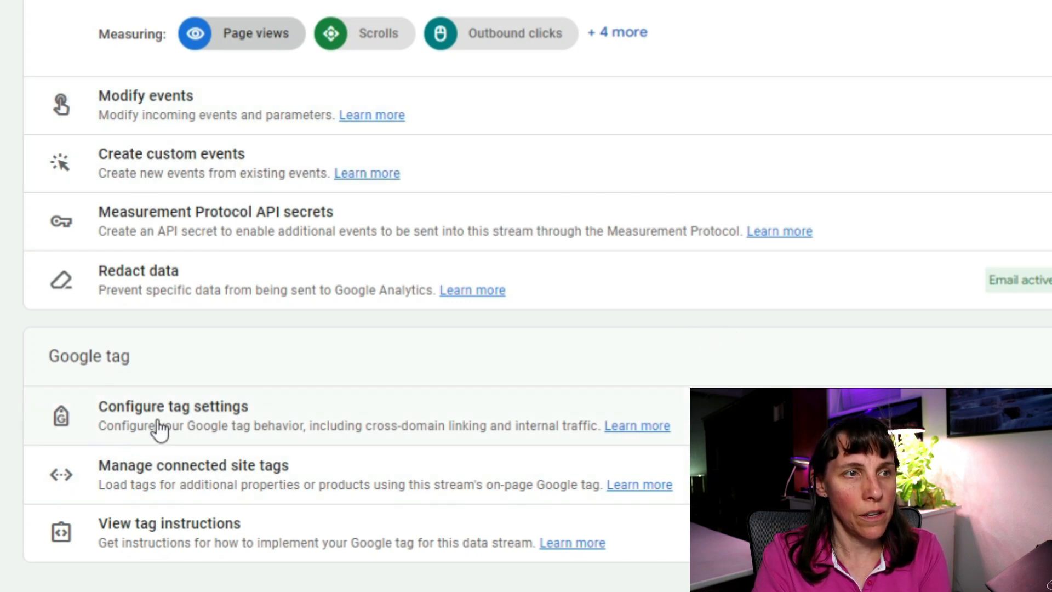
click(213, 420)
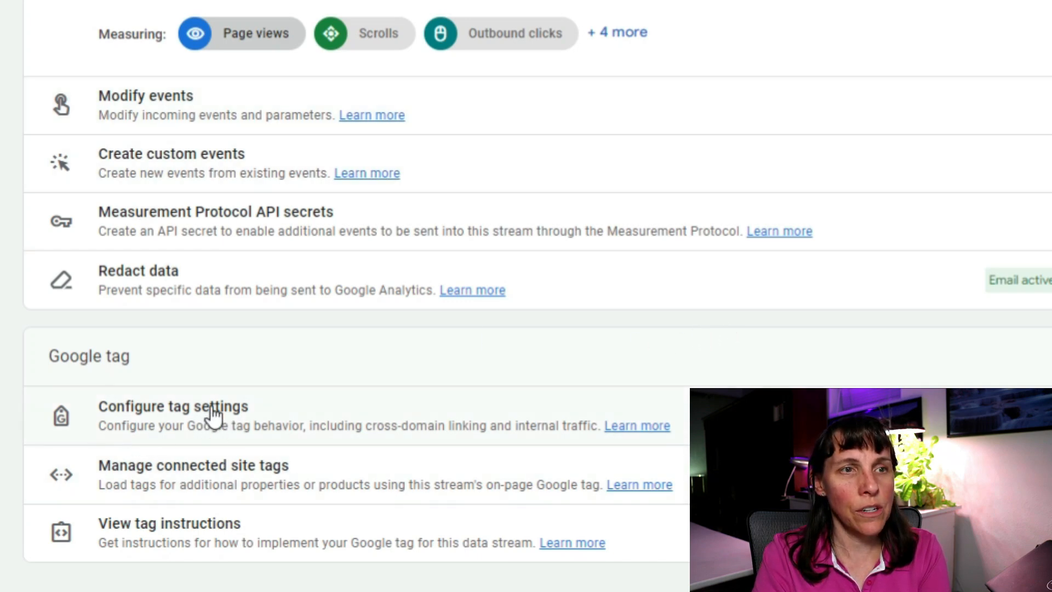
click(135, 421)
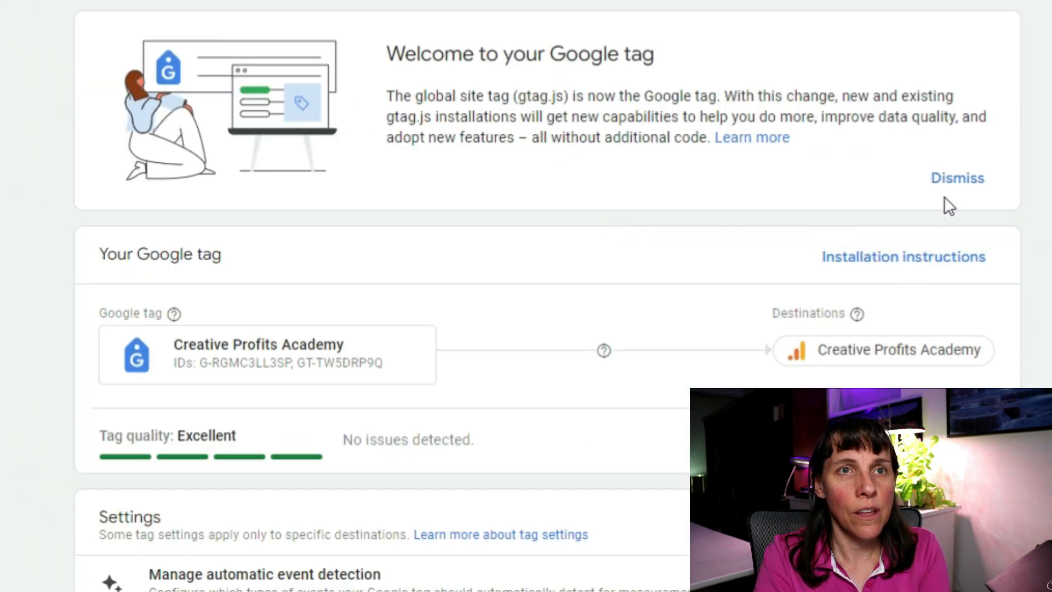
Test the website's Google tag installation from the Installation instructions panel.
click(922, 267)
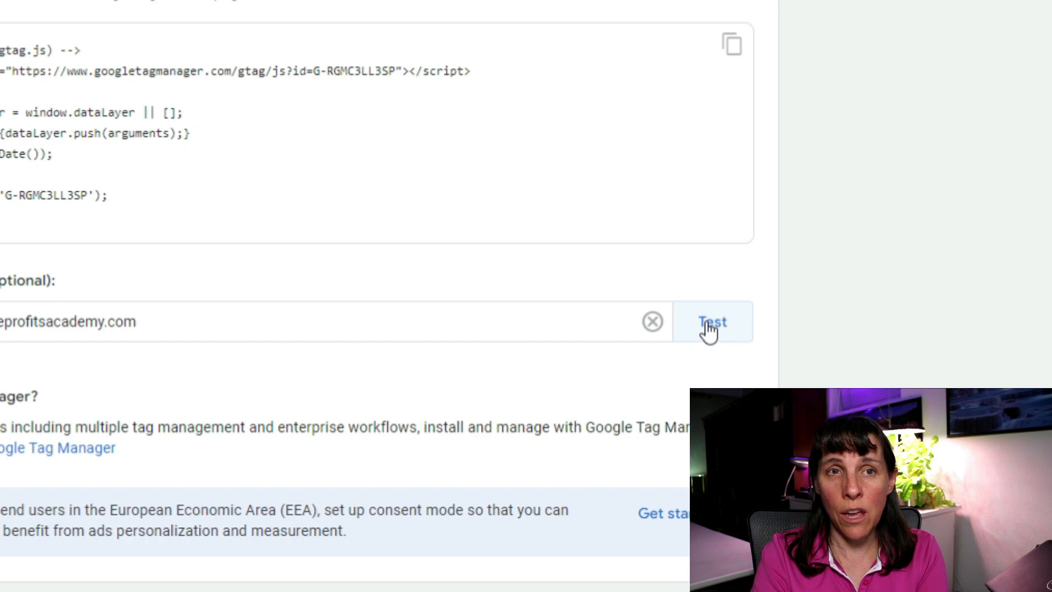
click(712, 327)
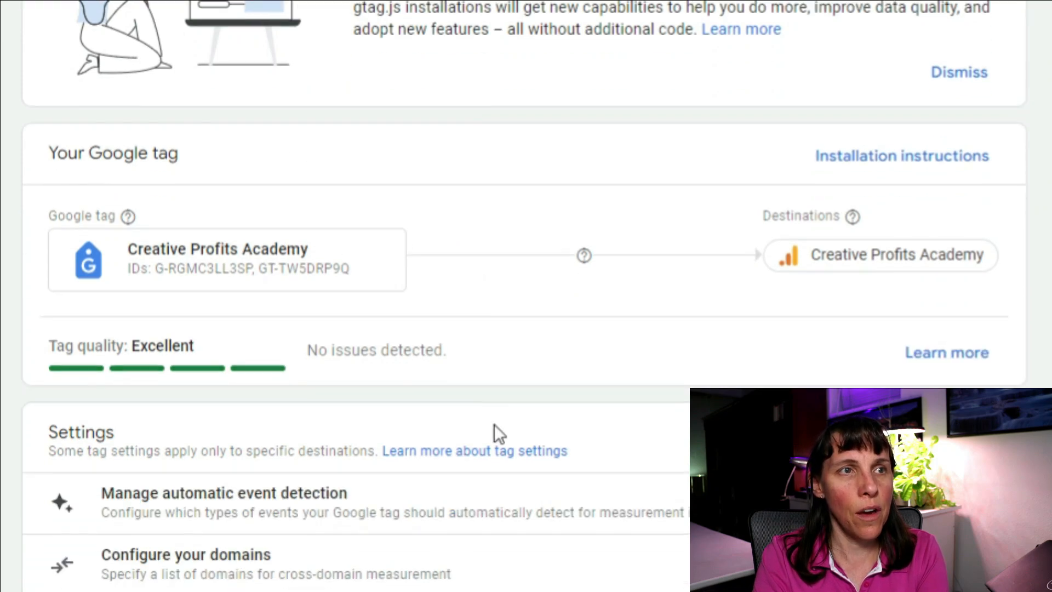
scroll(495, 424, down, 5)
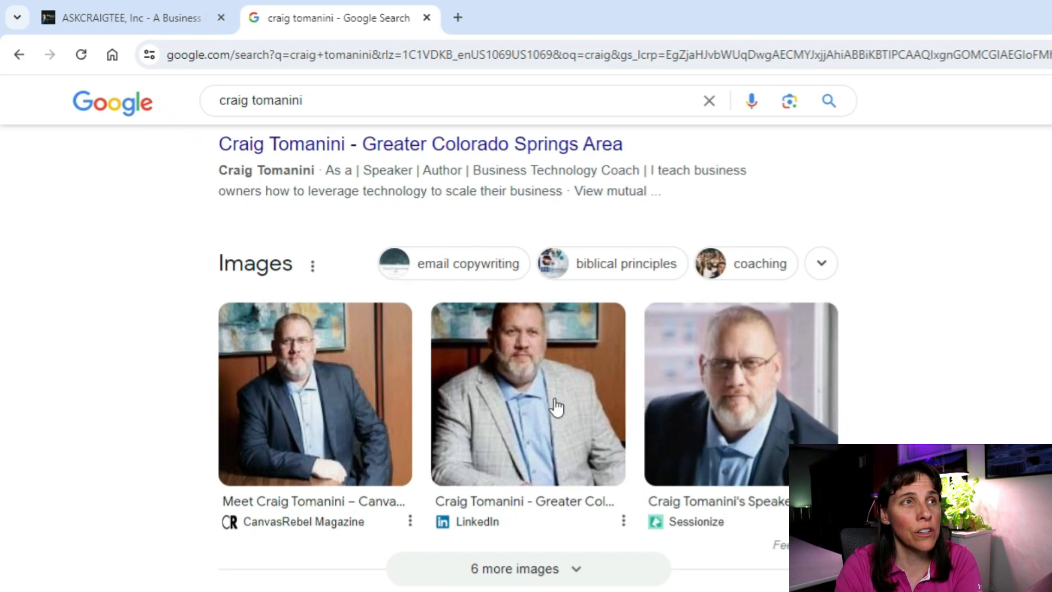
Switch to the coach's company website tab, reveal its full https address, and scroll the page.
click(150, 17)
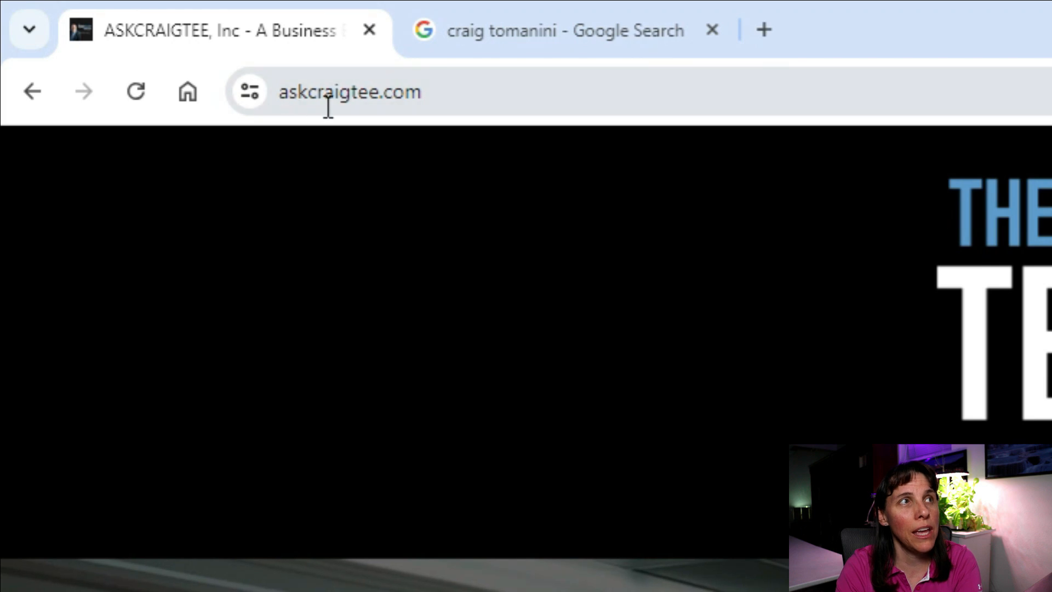
click(452, 91)
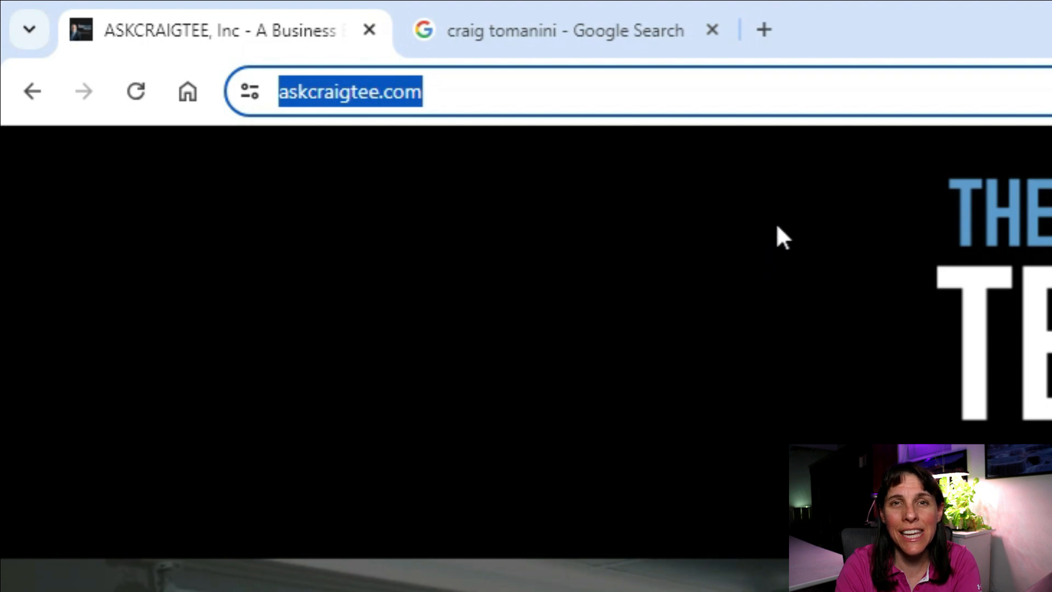
click(817, 92)
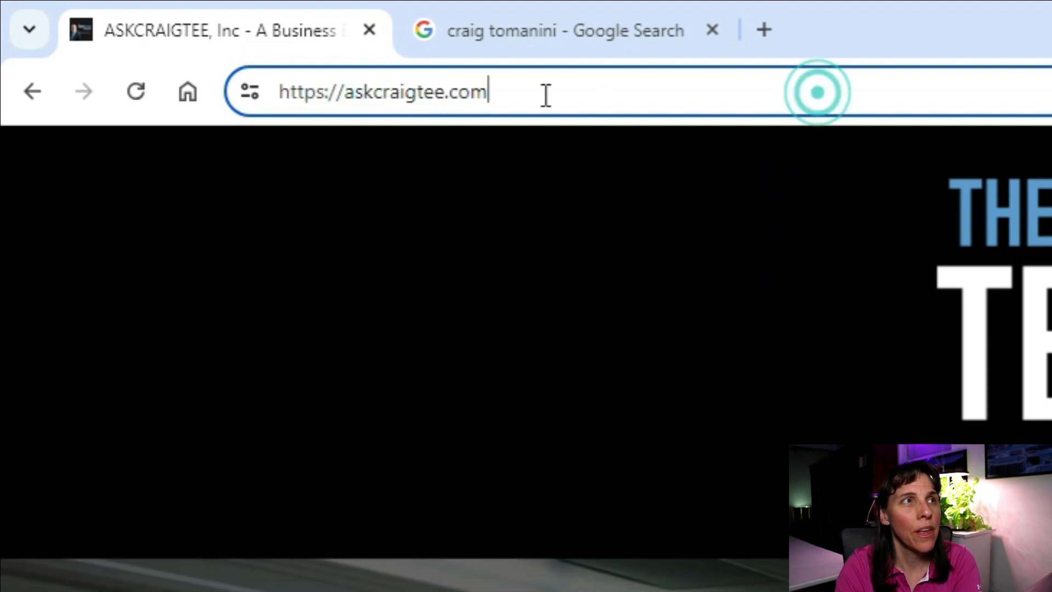
scroll(526, 356, down, 3)
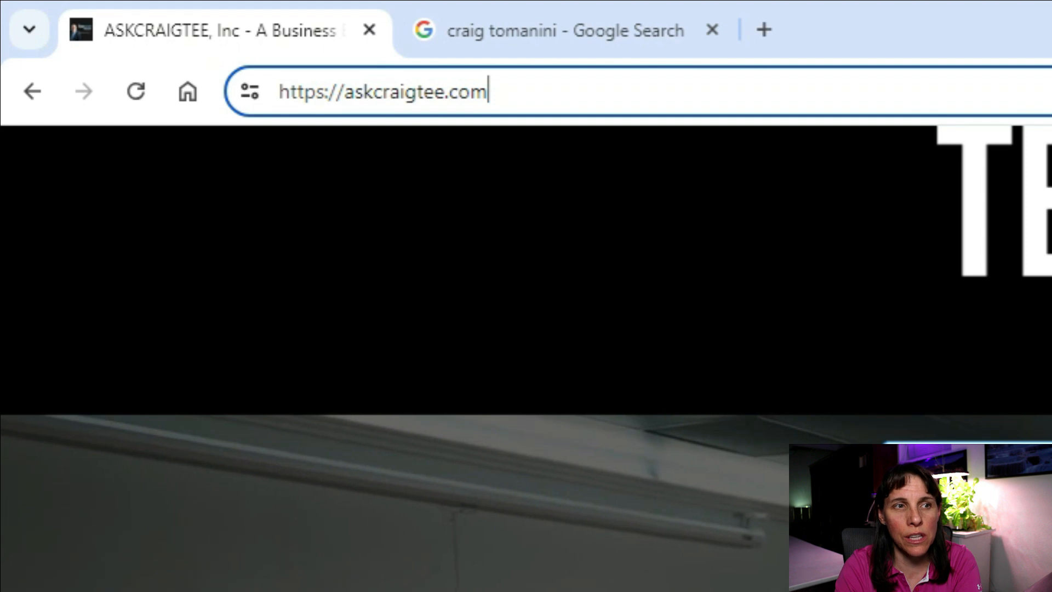
scroll(526, 356, down, 5)
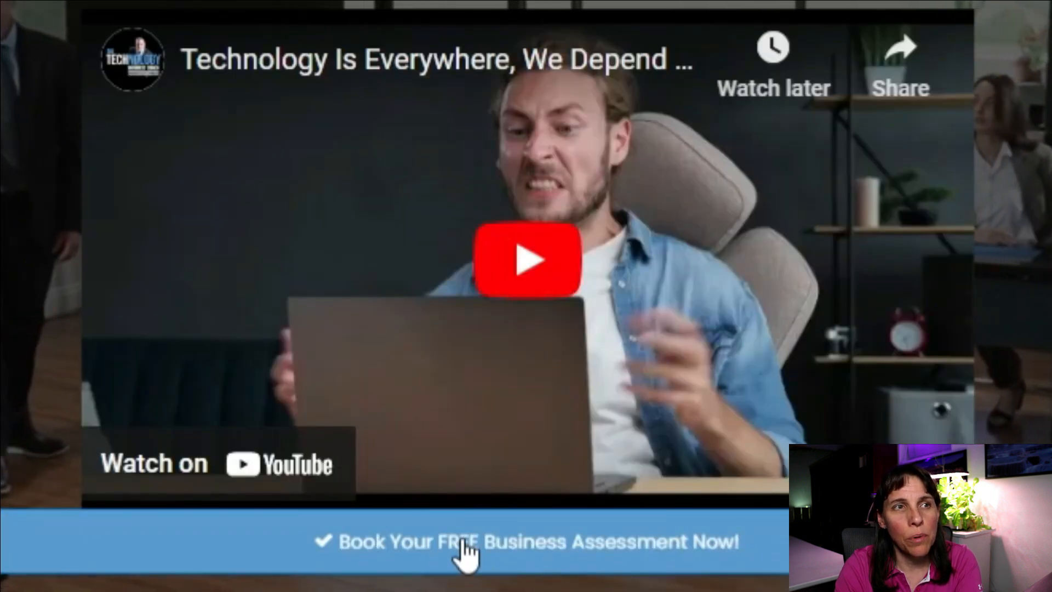